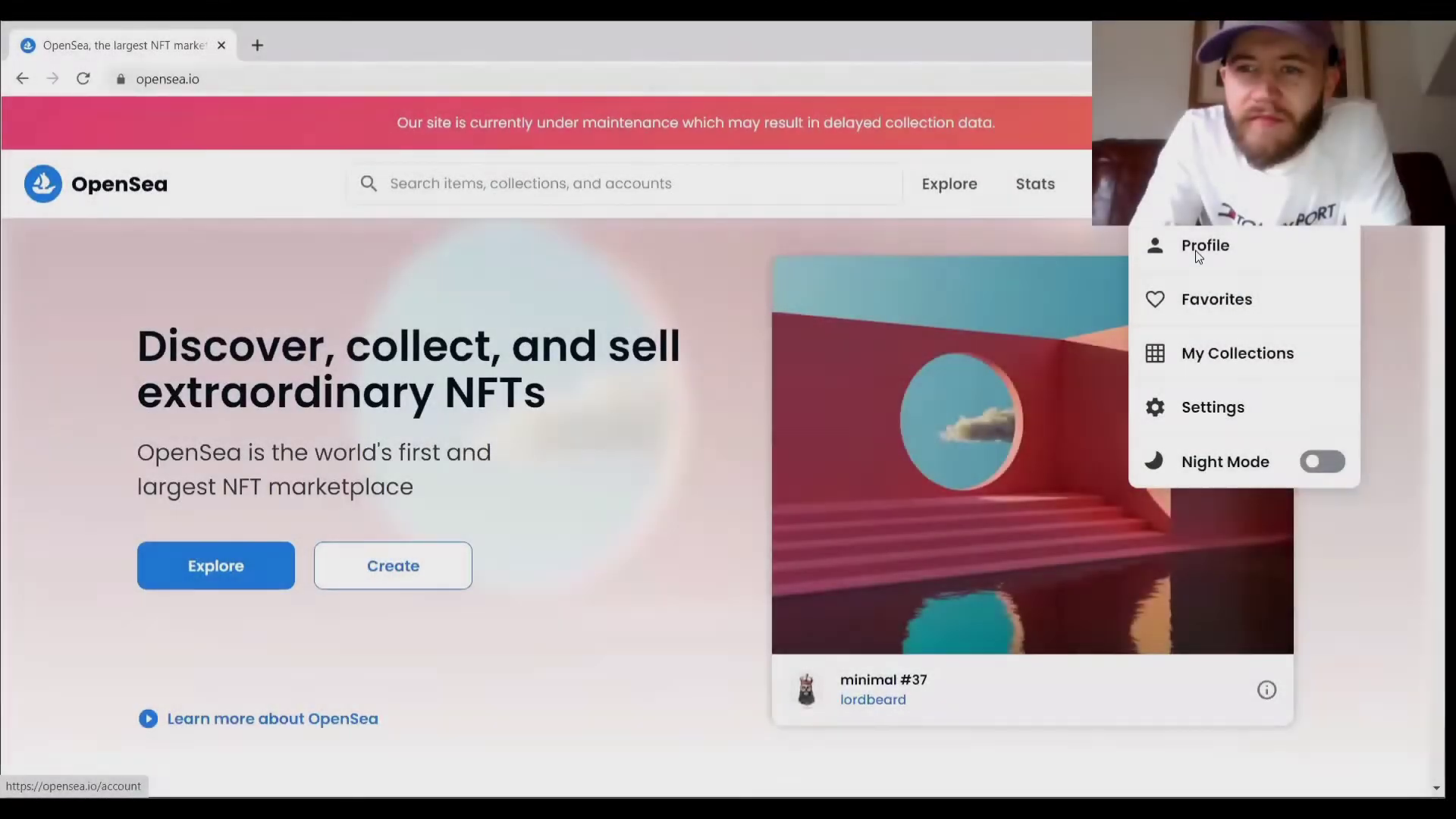
Step: Go to the account profile page from the account menu
click(1195, 251)
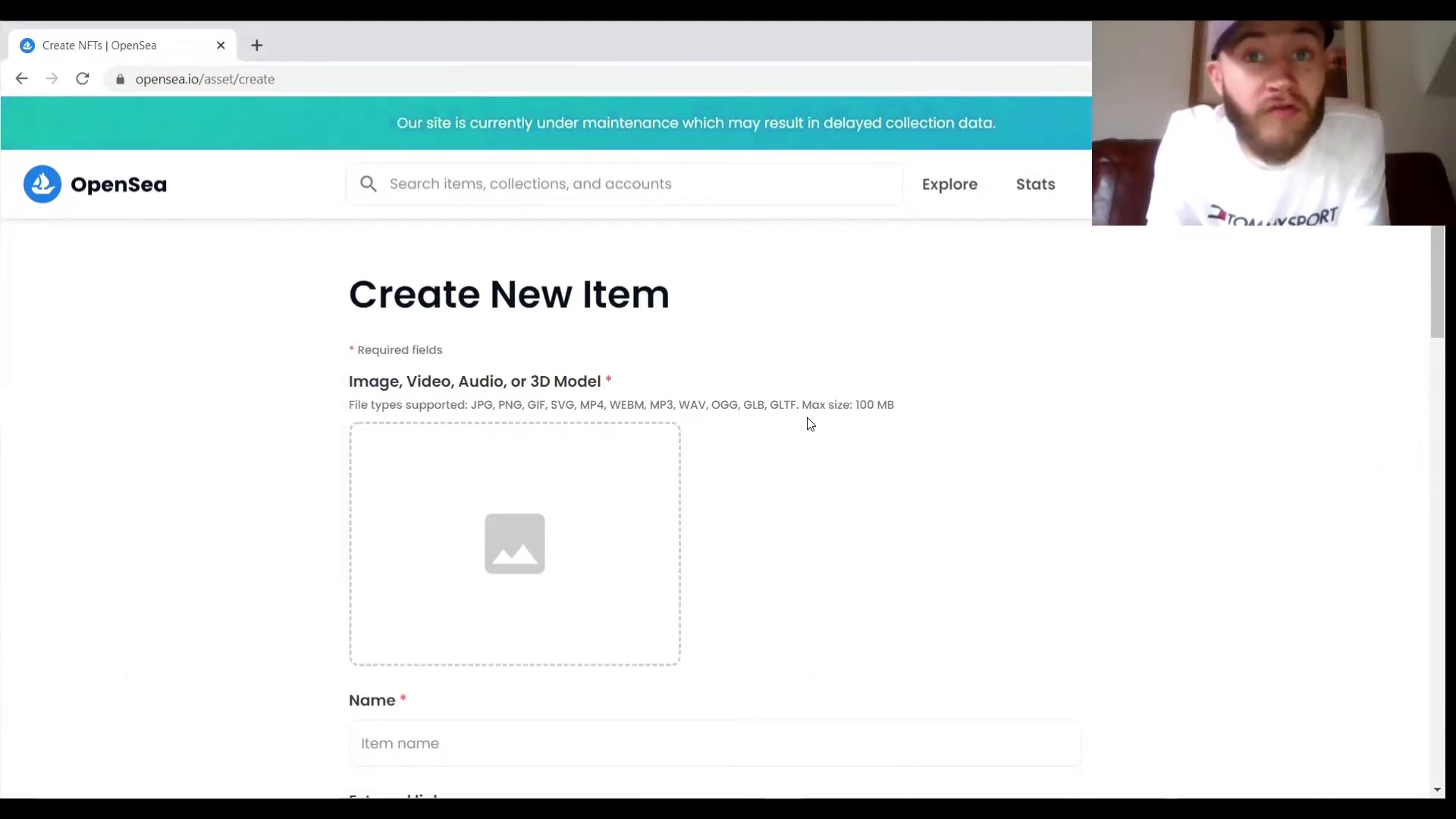
Step: Set the item's blockchain to Polygon
scroll(809, 420, down, 6)
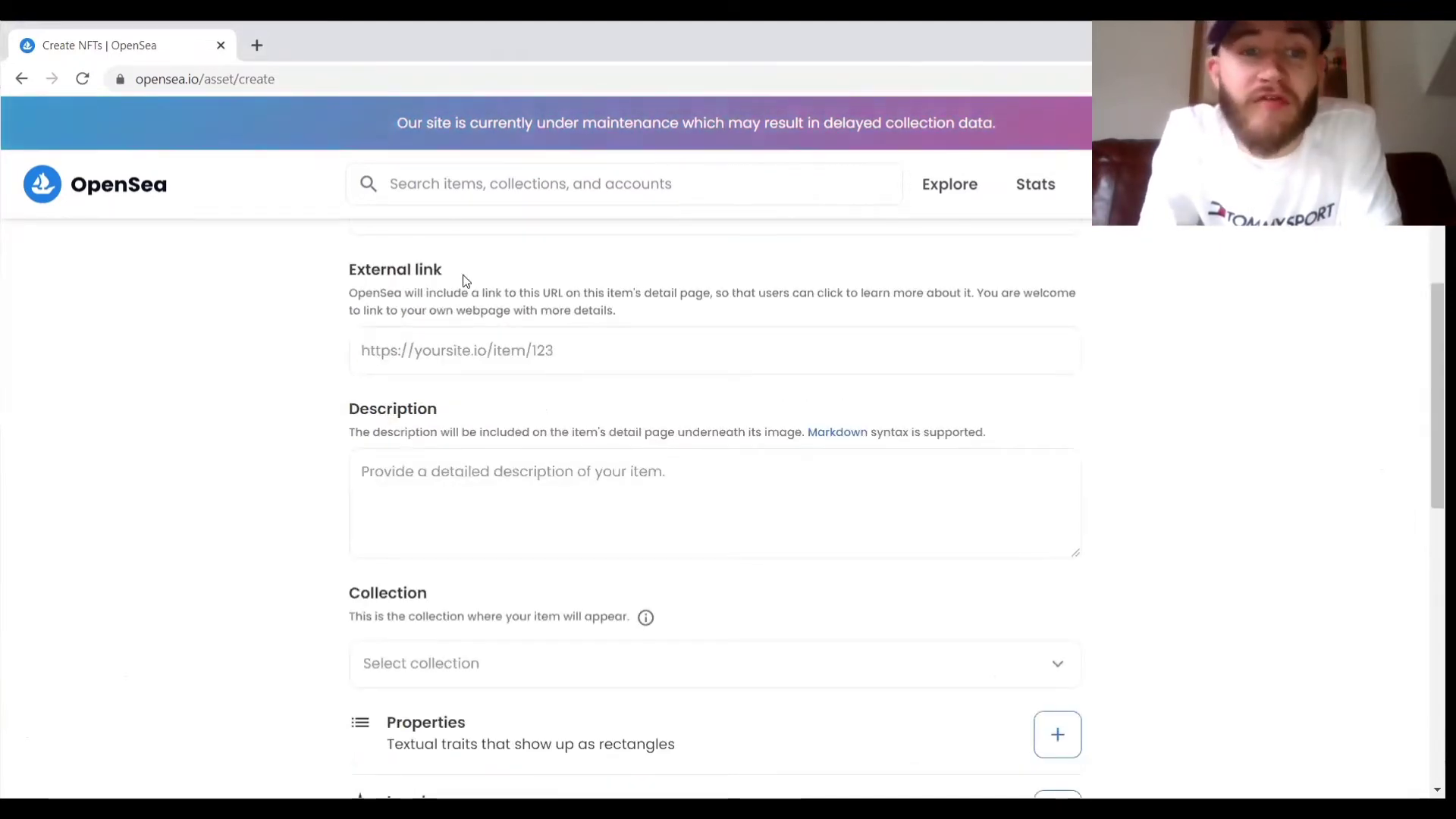
scroll(465, 281, down, 5)
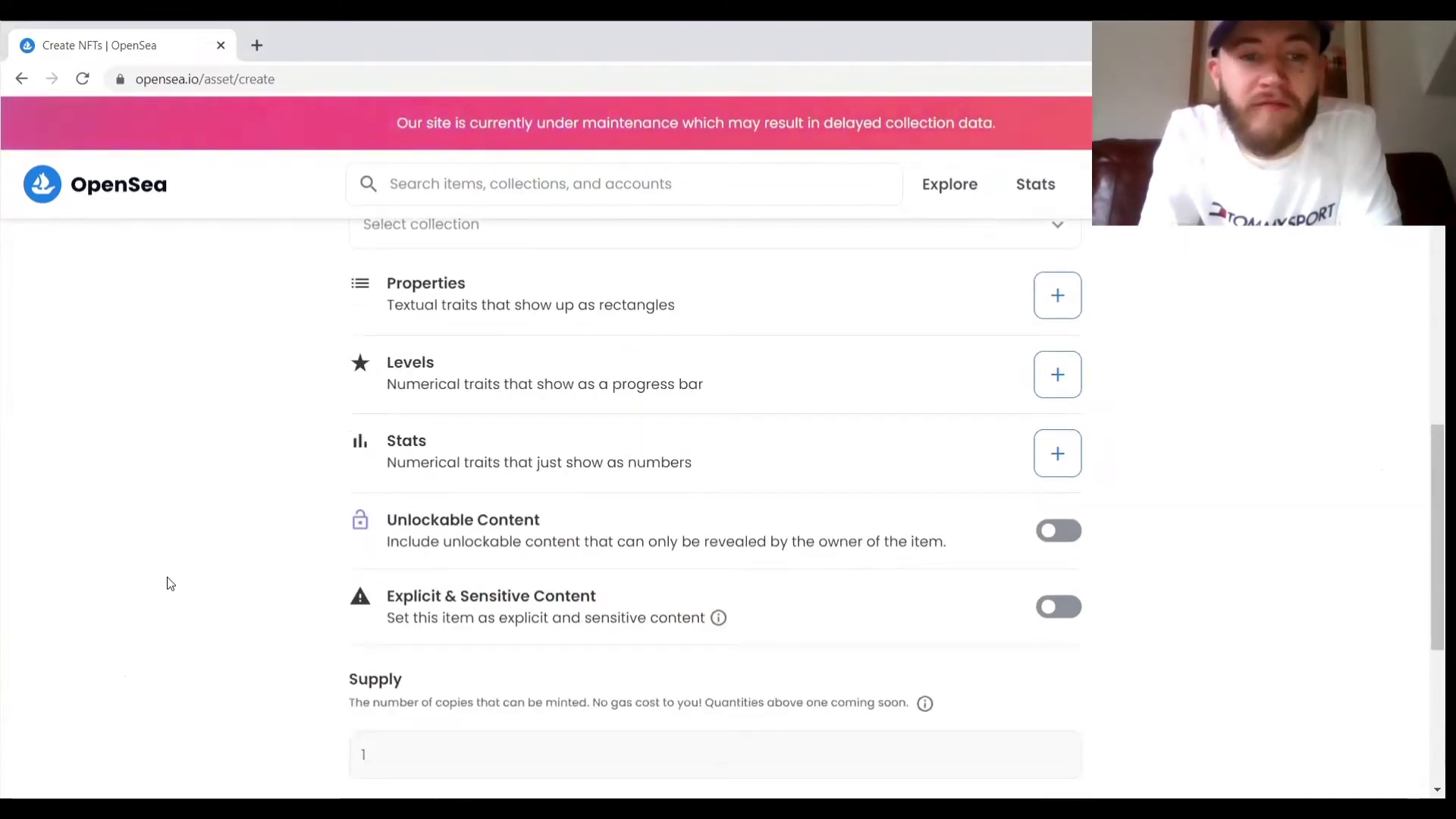
scroll(170, 583, down, 4)
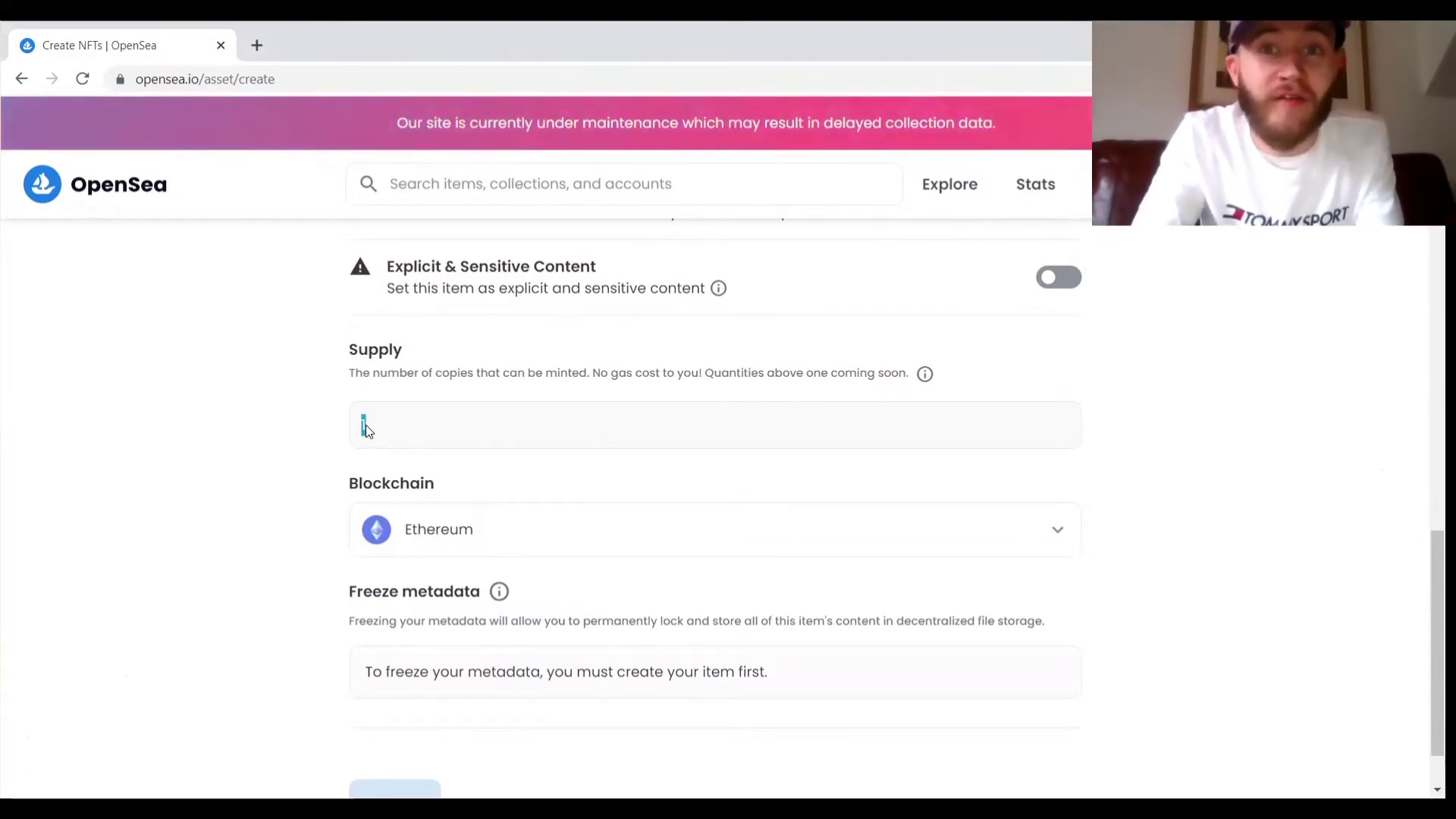
click(444, 522)
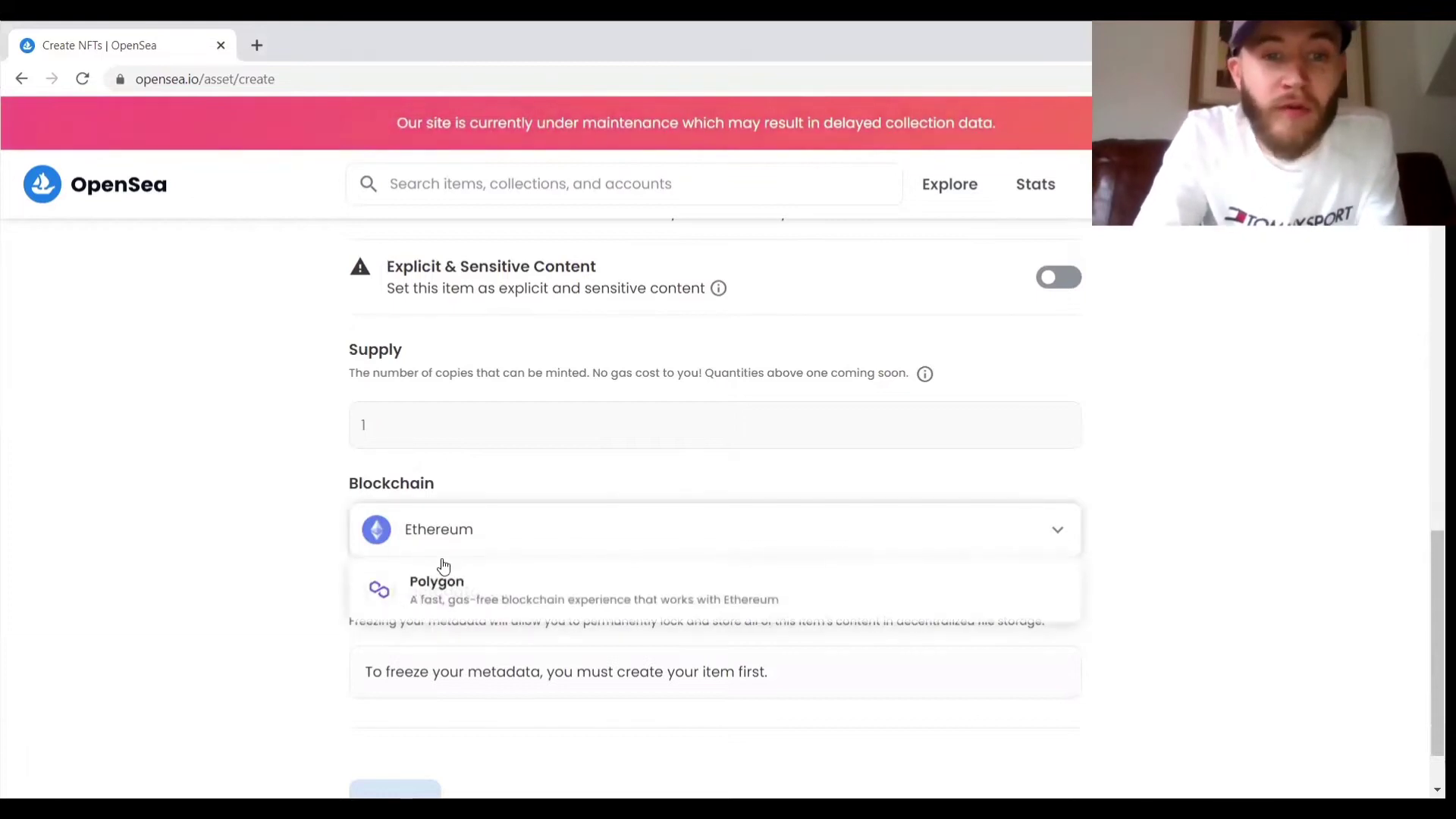
click(448, 589)
Step: Change the item's supply from 1 to 1000
click(408, 440)
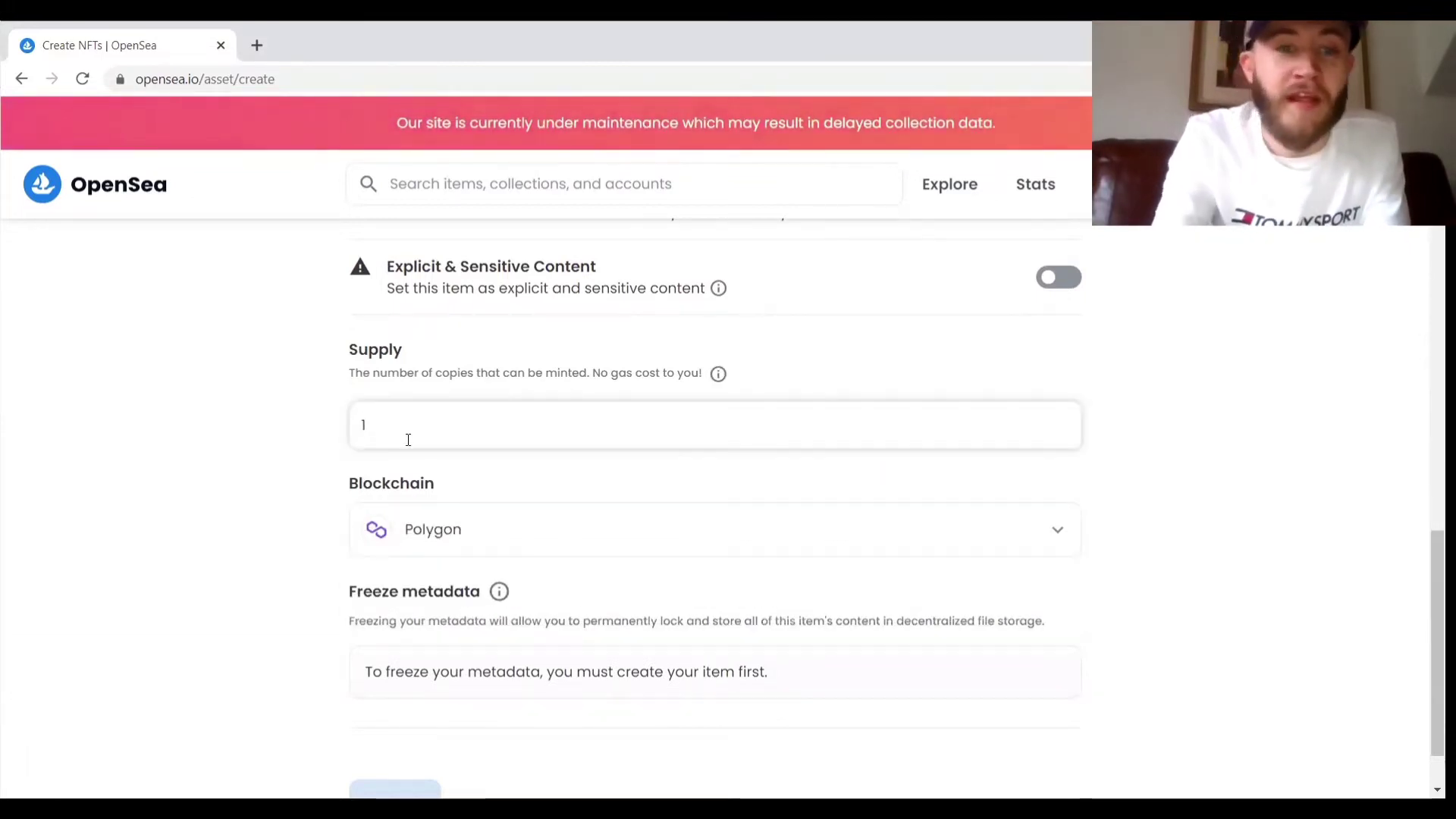
text(000)
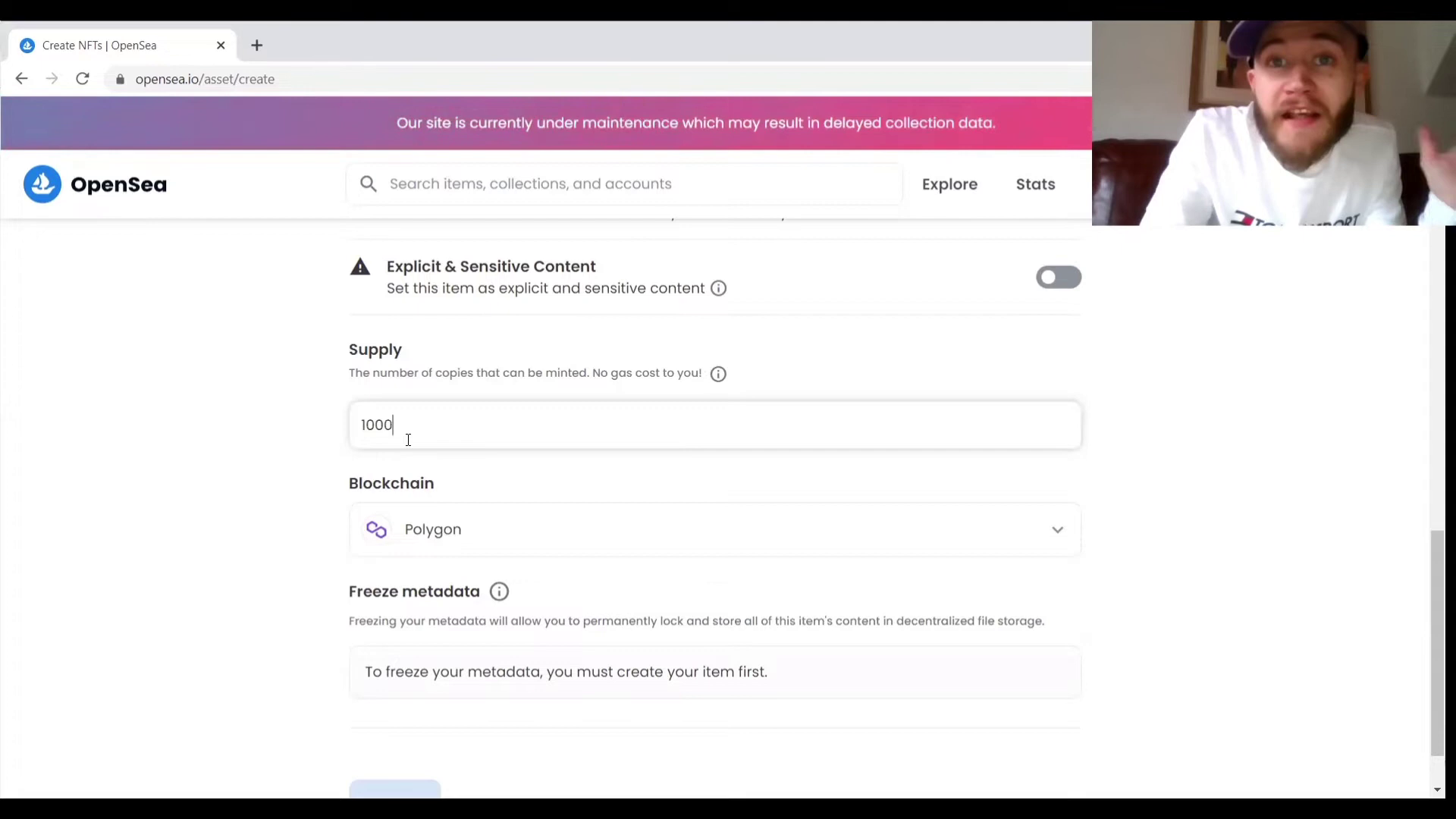
click(301, 564)
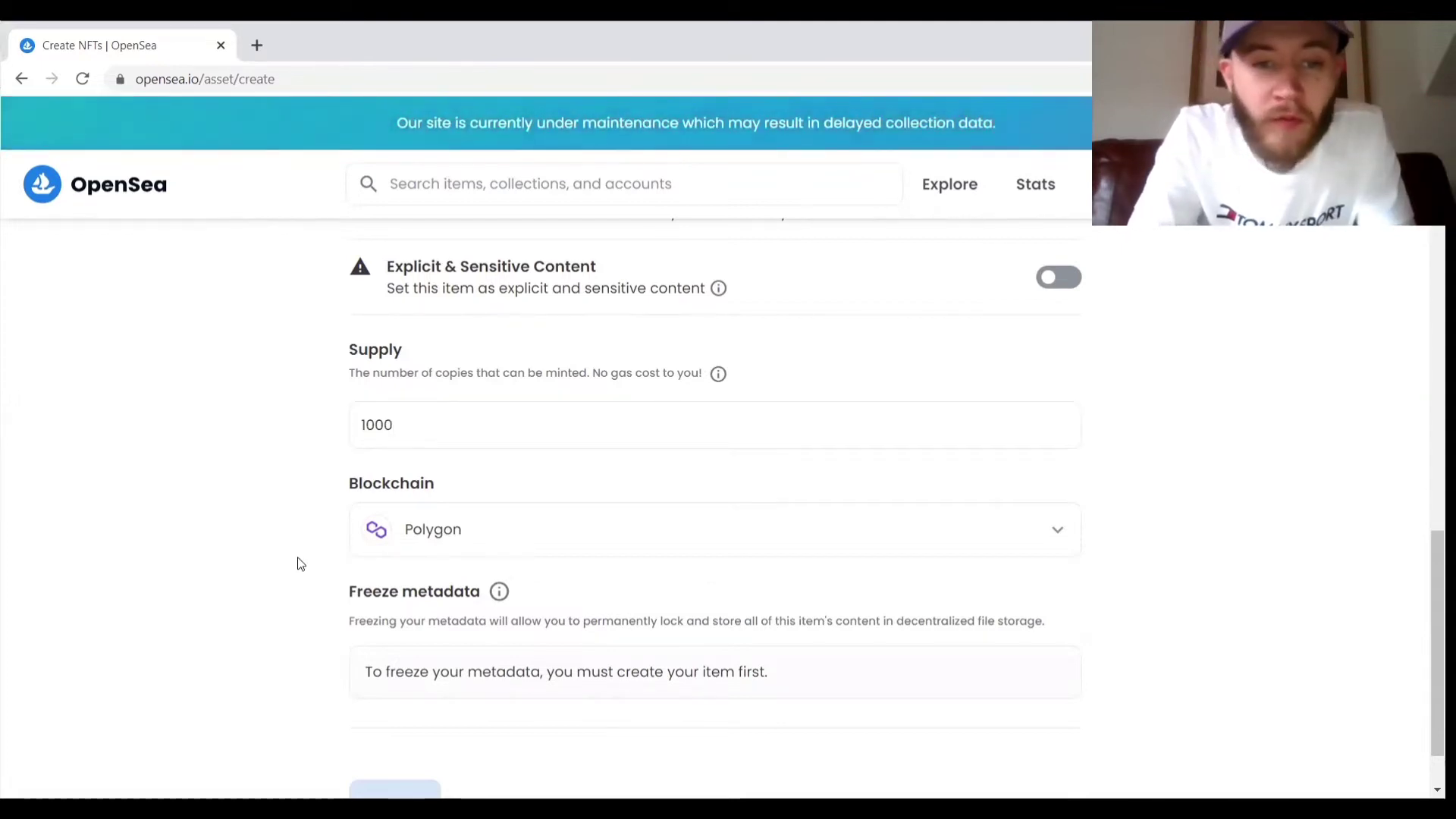
scroll(596, 531, down, 1)
scroll(656, 570, up, 15)
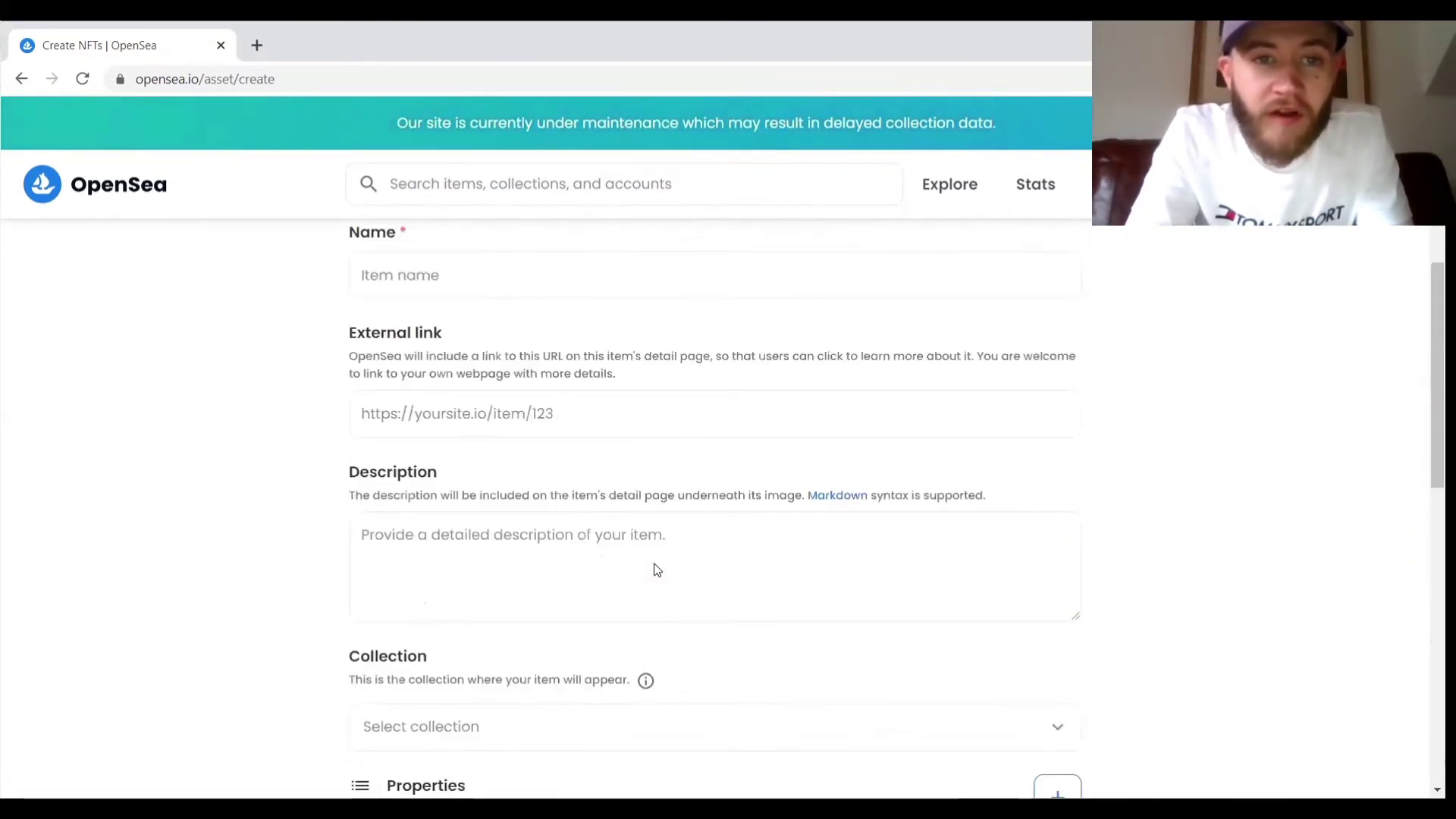
scroll(648, 571, up, 5)
Step: Upload the 'girl' image as the item's media
click(511, 526)
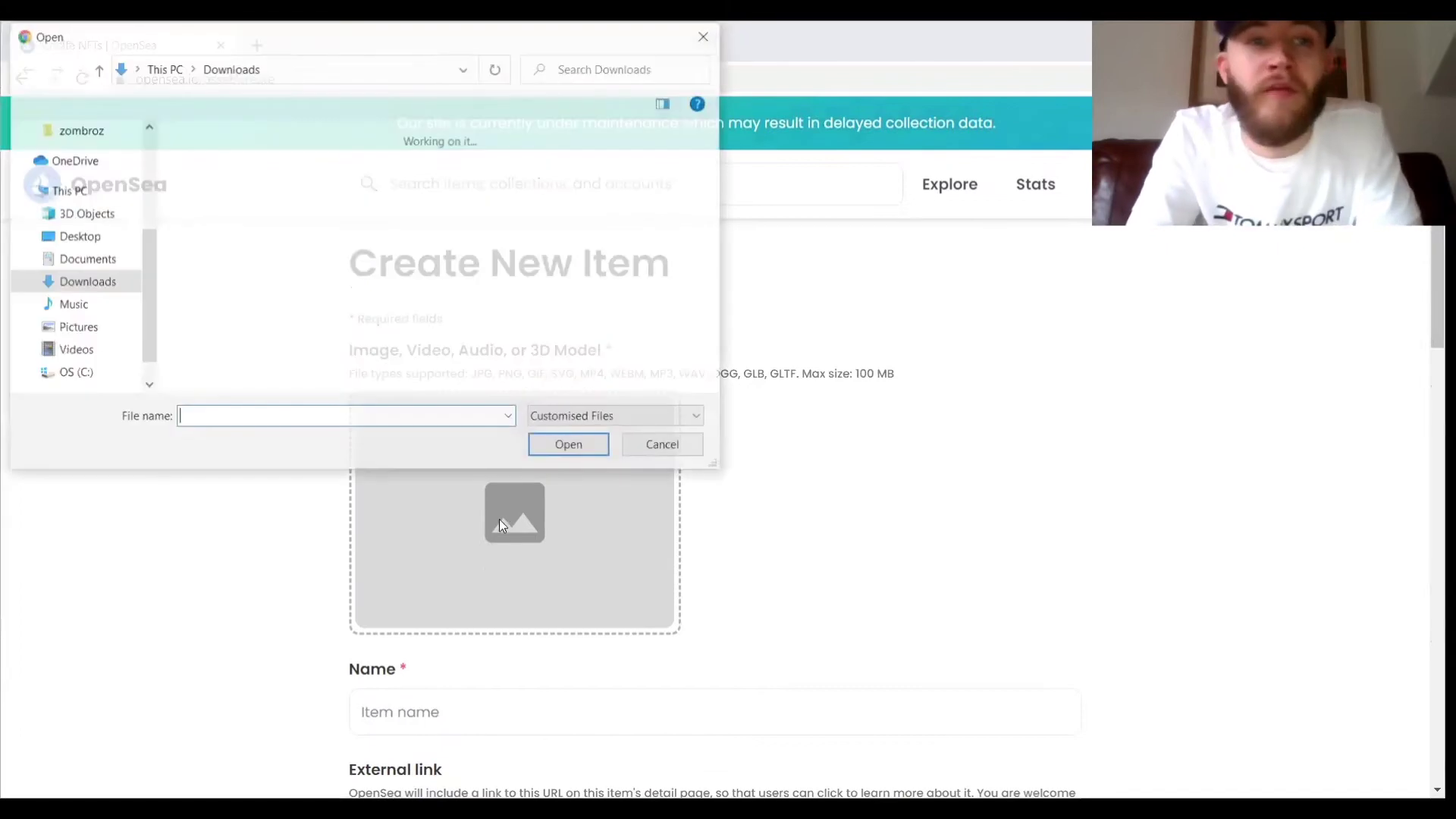
click(237, 202)
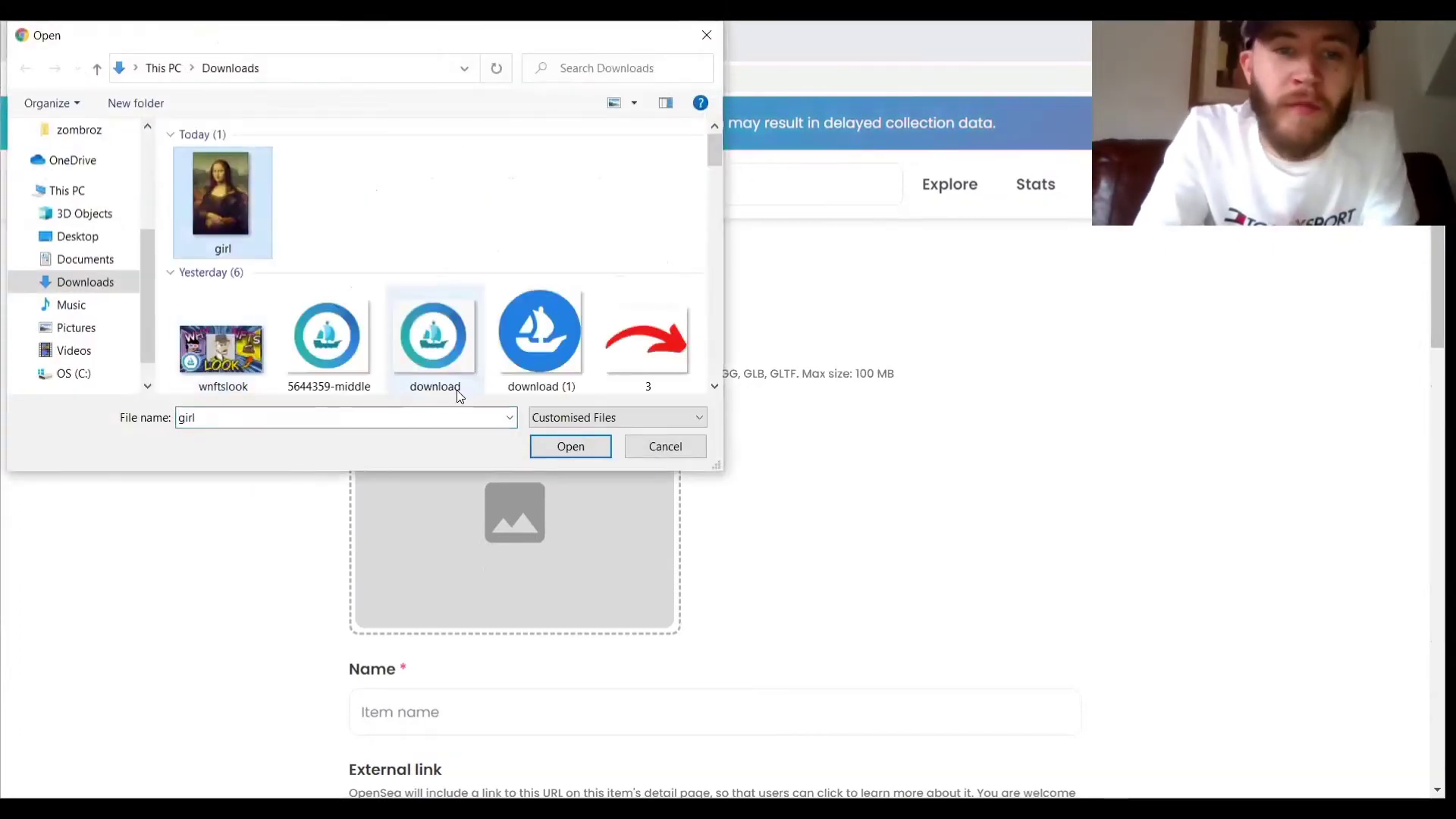
click(594, 452)
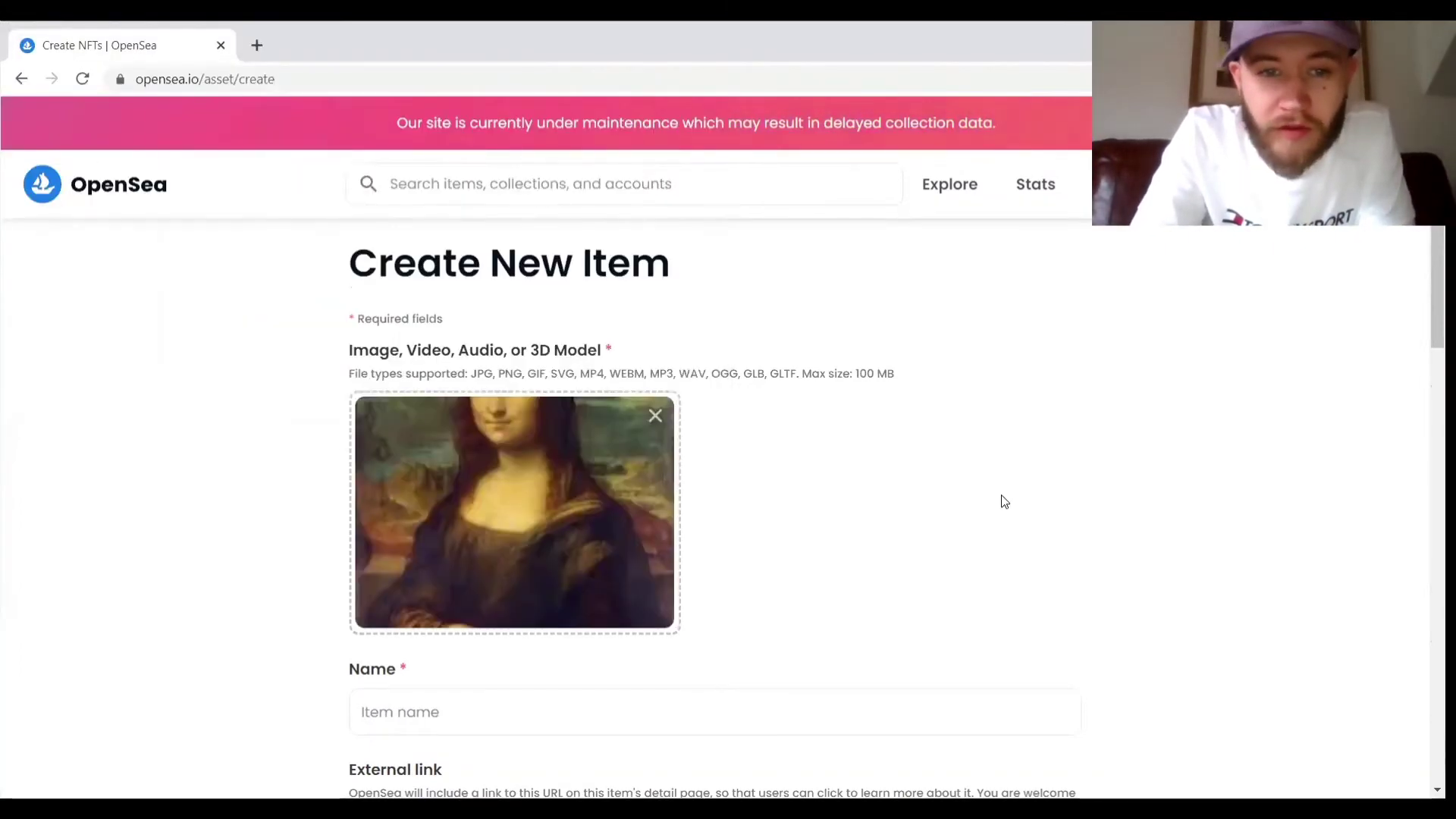
Step: Name the item 'Mona The Vampire' and create it
scroll(1004, 499, down, 5)
click(601, 312)
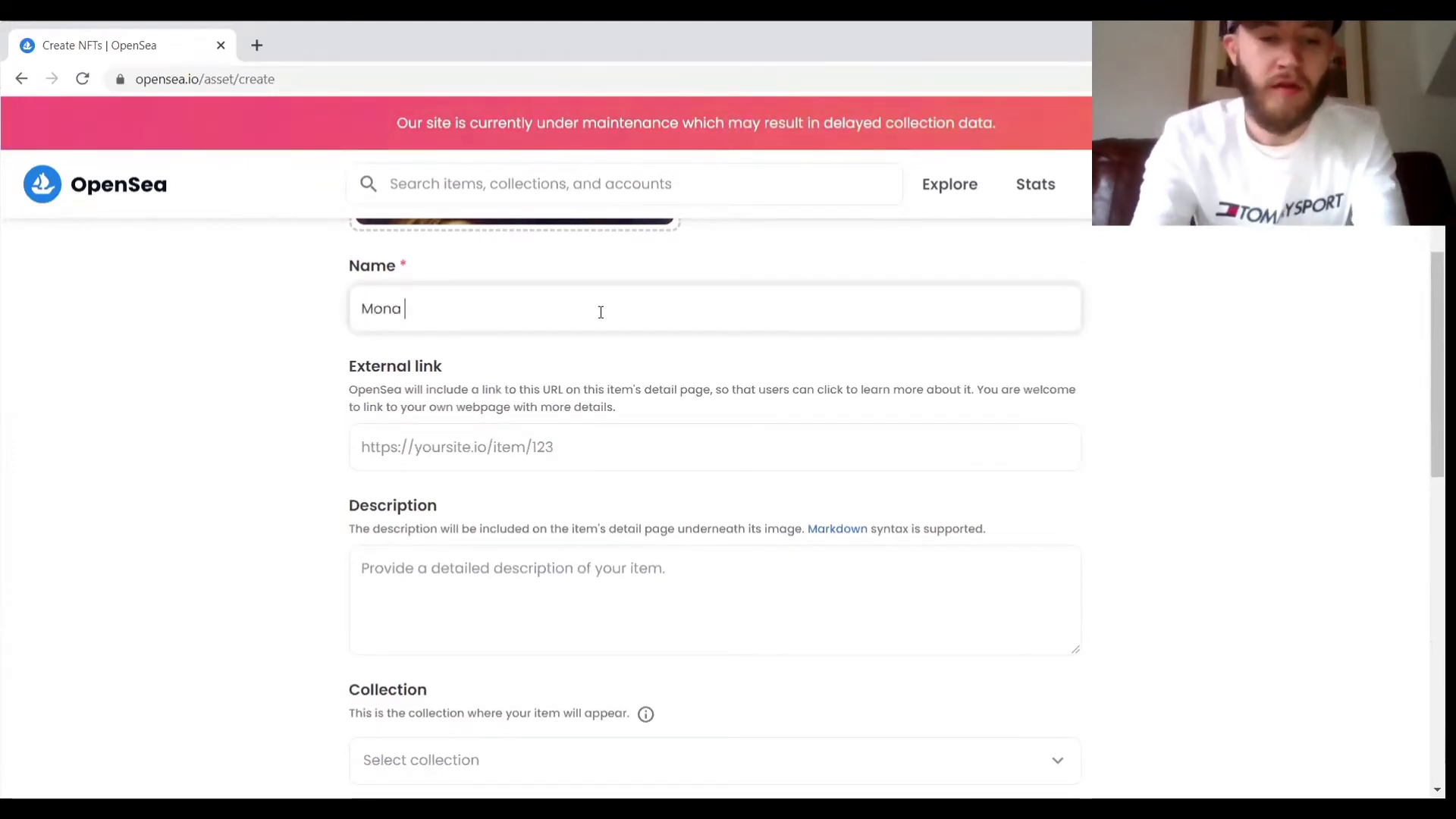
text(Mona The Vampire)
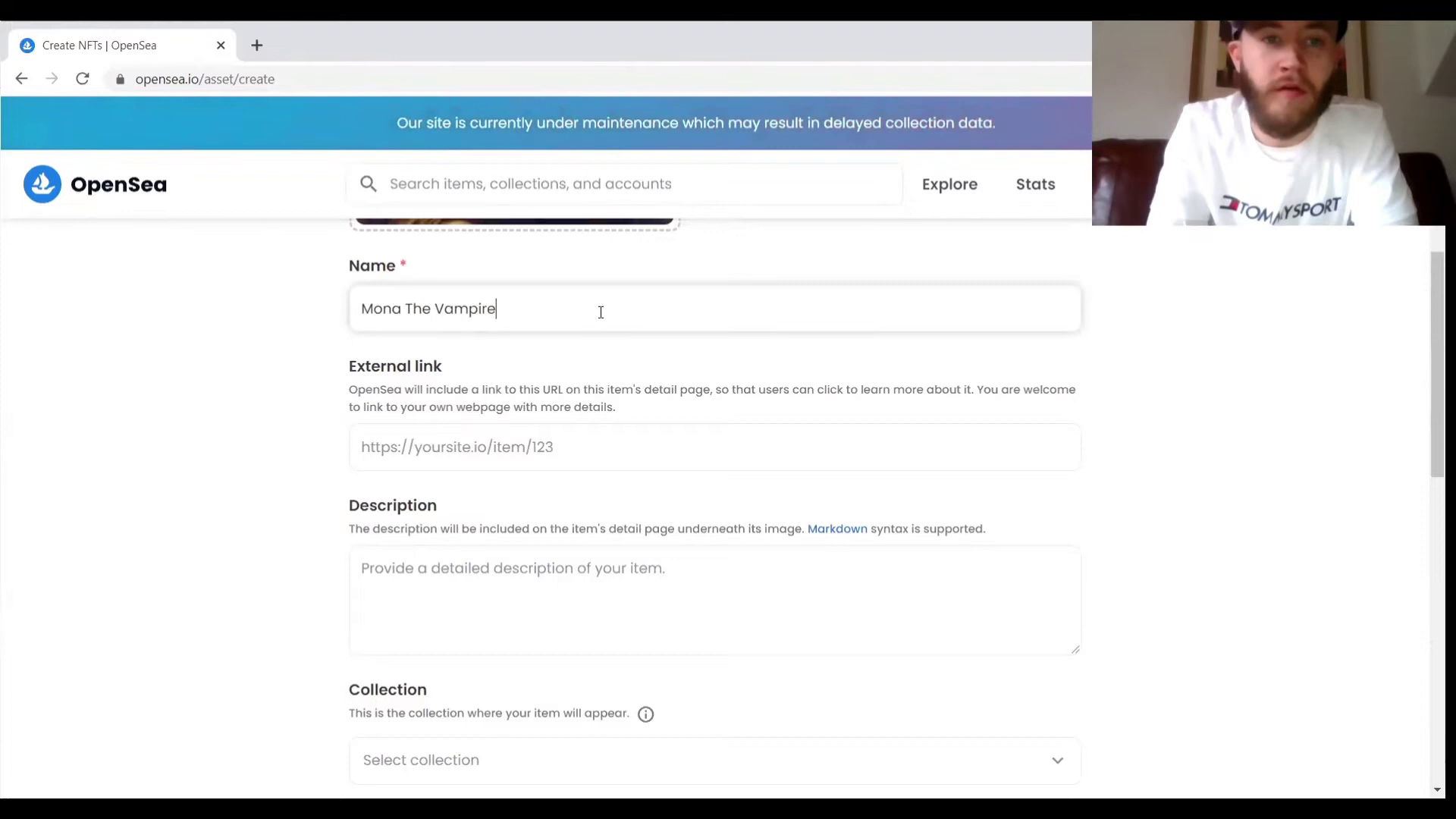
scroll(264, 368, down, 15)
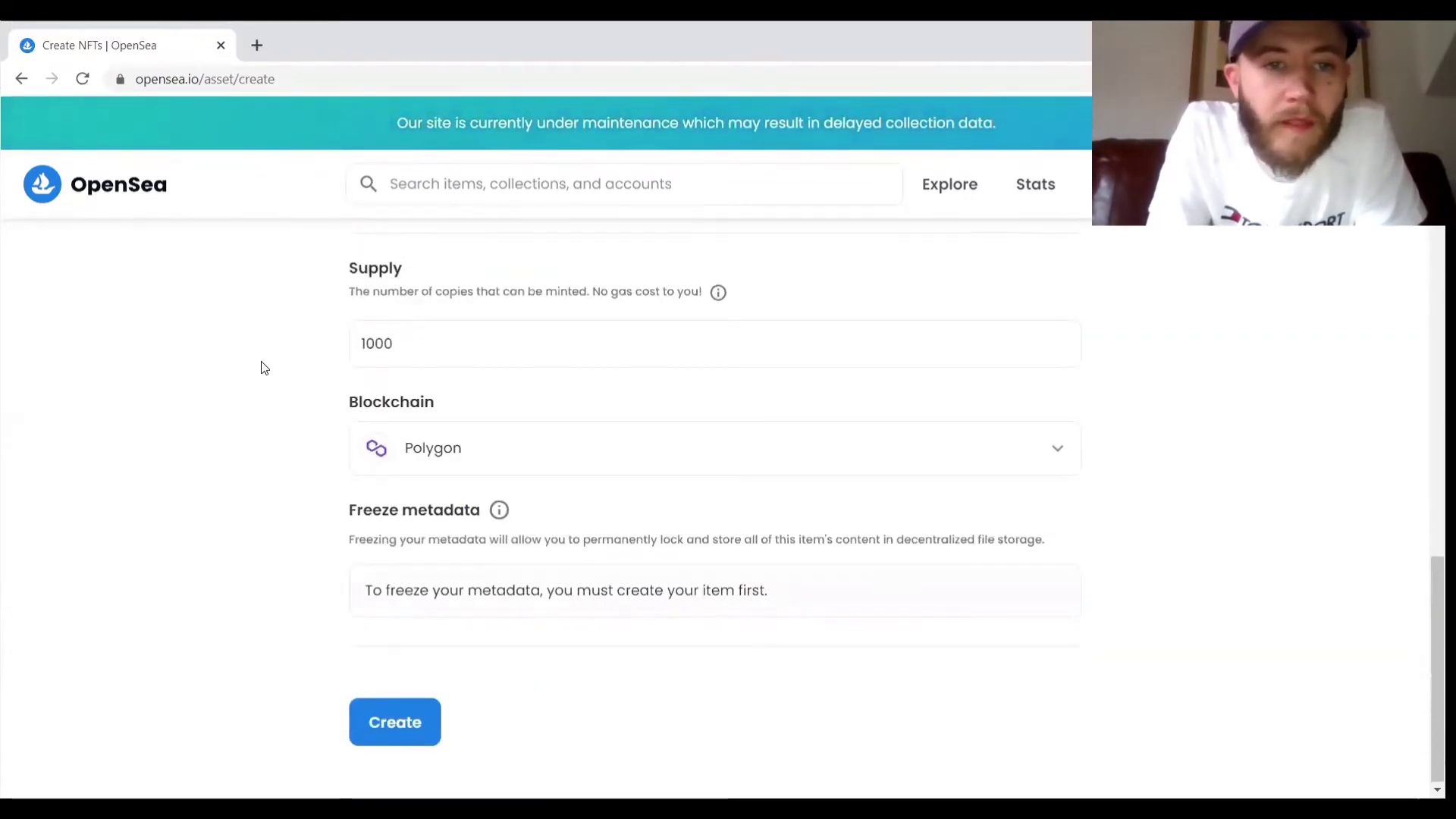
click(404, 721)
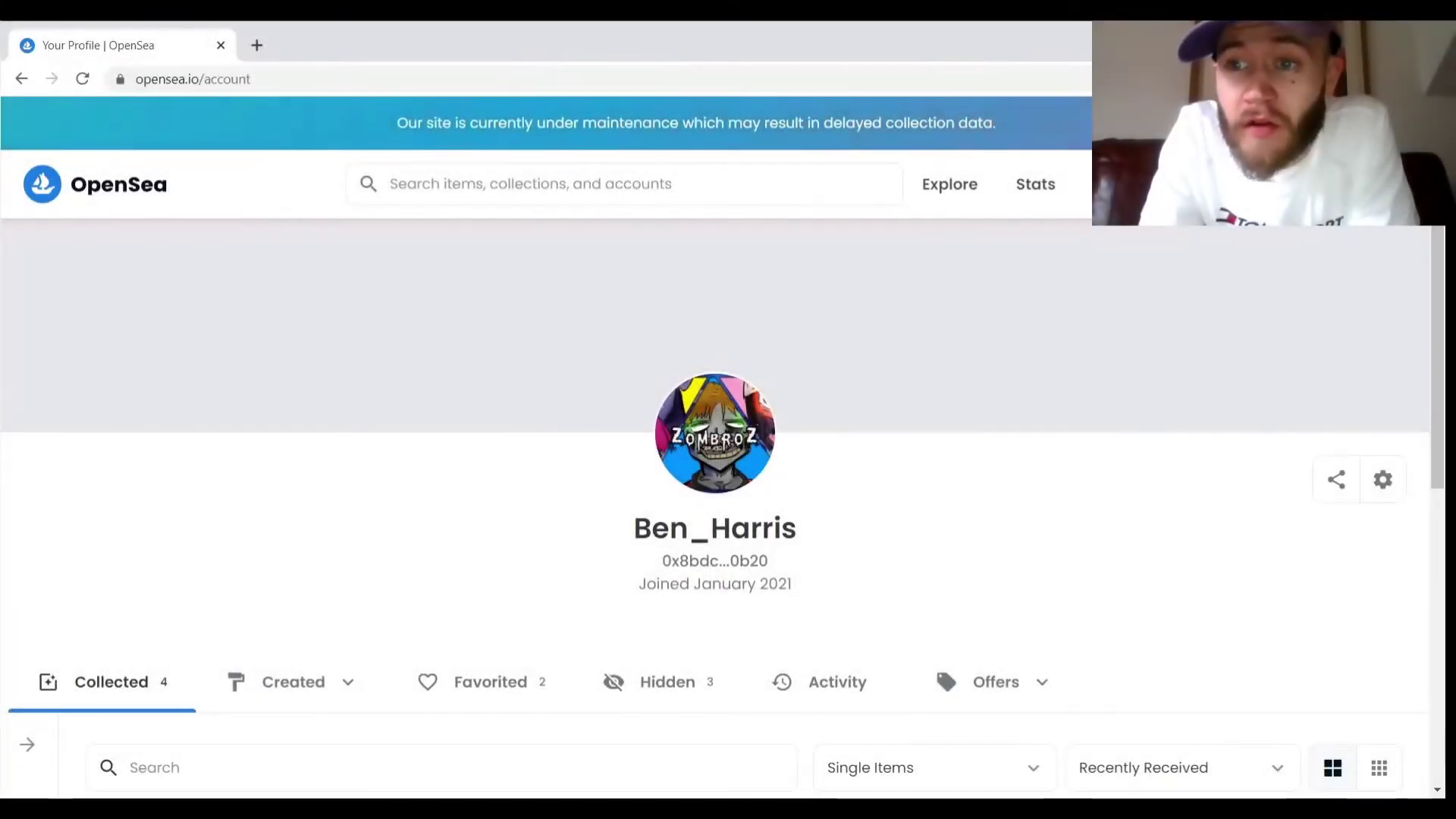
Step: Open the new-collection form from My Collections
mouse_move(1319, 276)
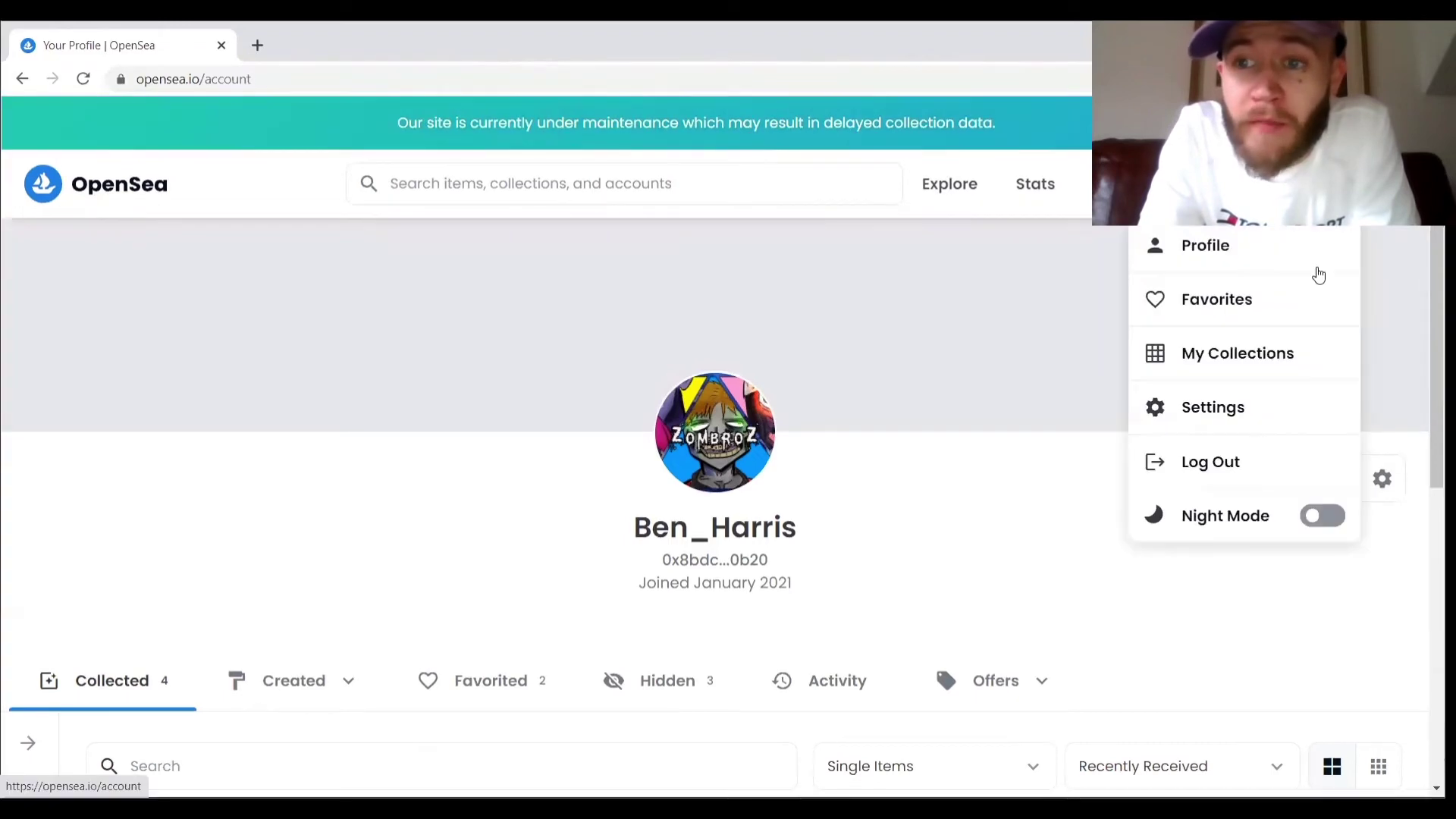
click(1253, 356)
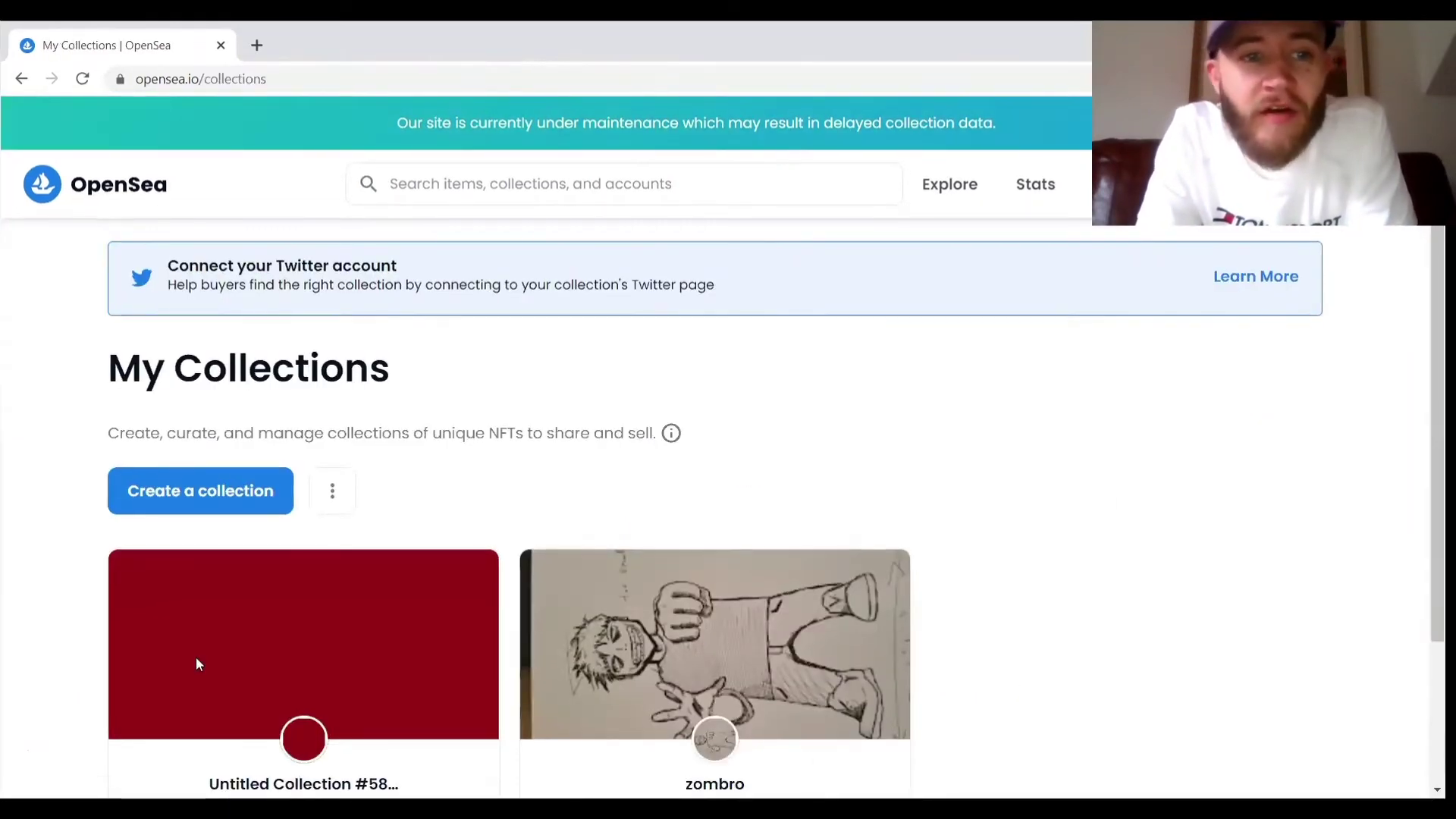
click(229, 504)
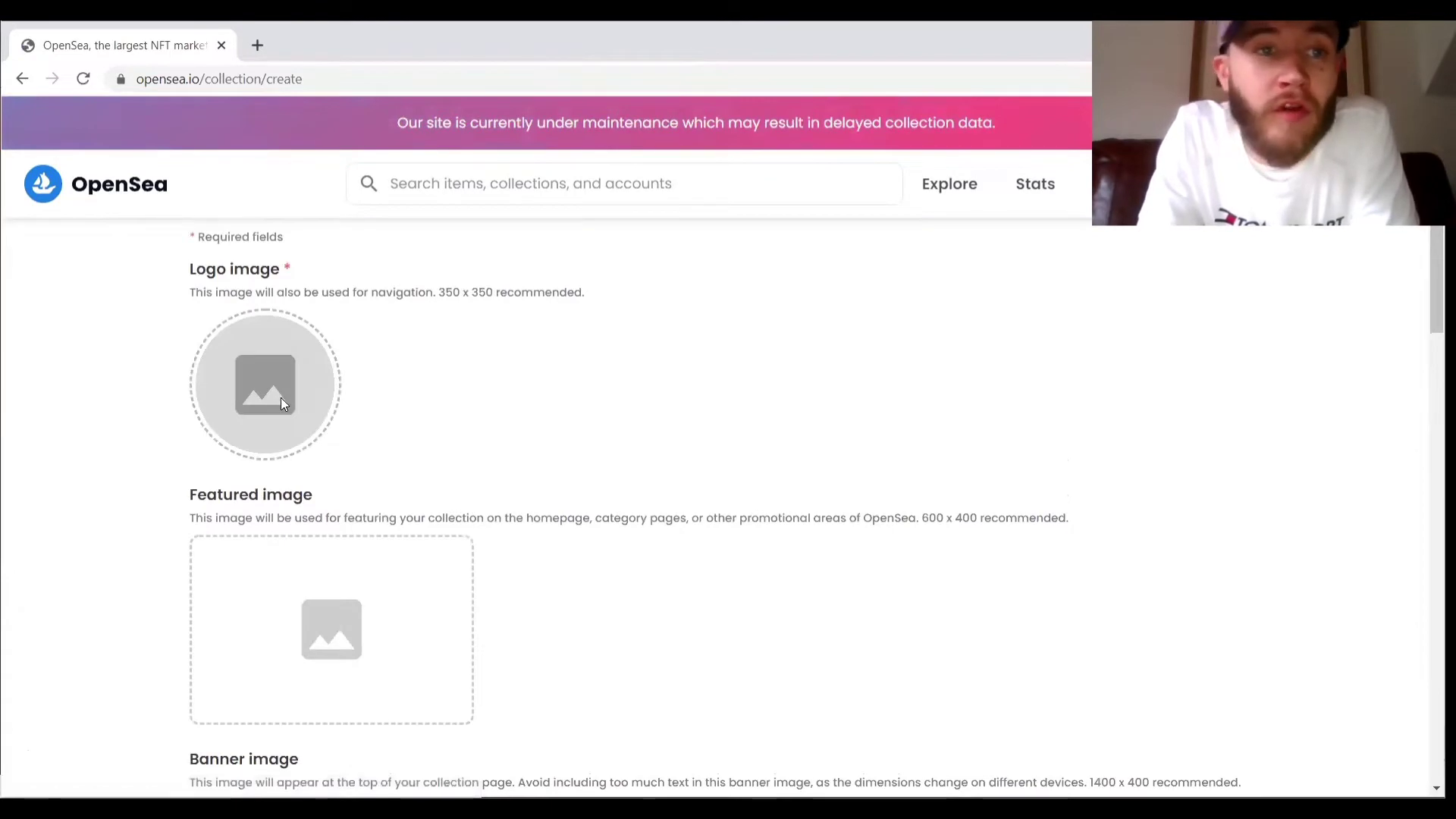
Step: Use the 'girl' image as both the collection logo and banner
click(280, 397)
click(228, 189)
click(579, 446)
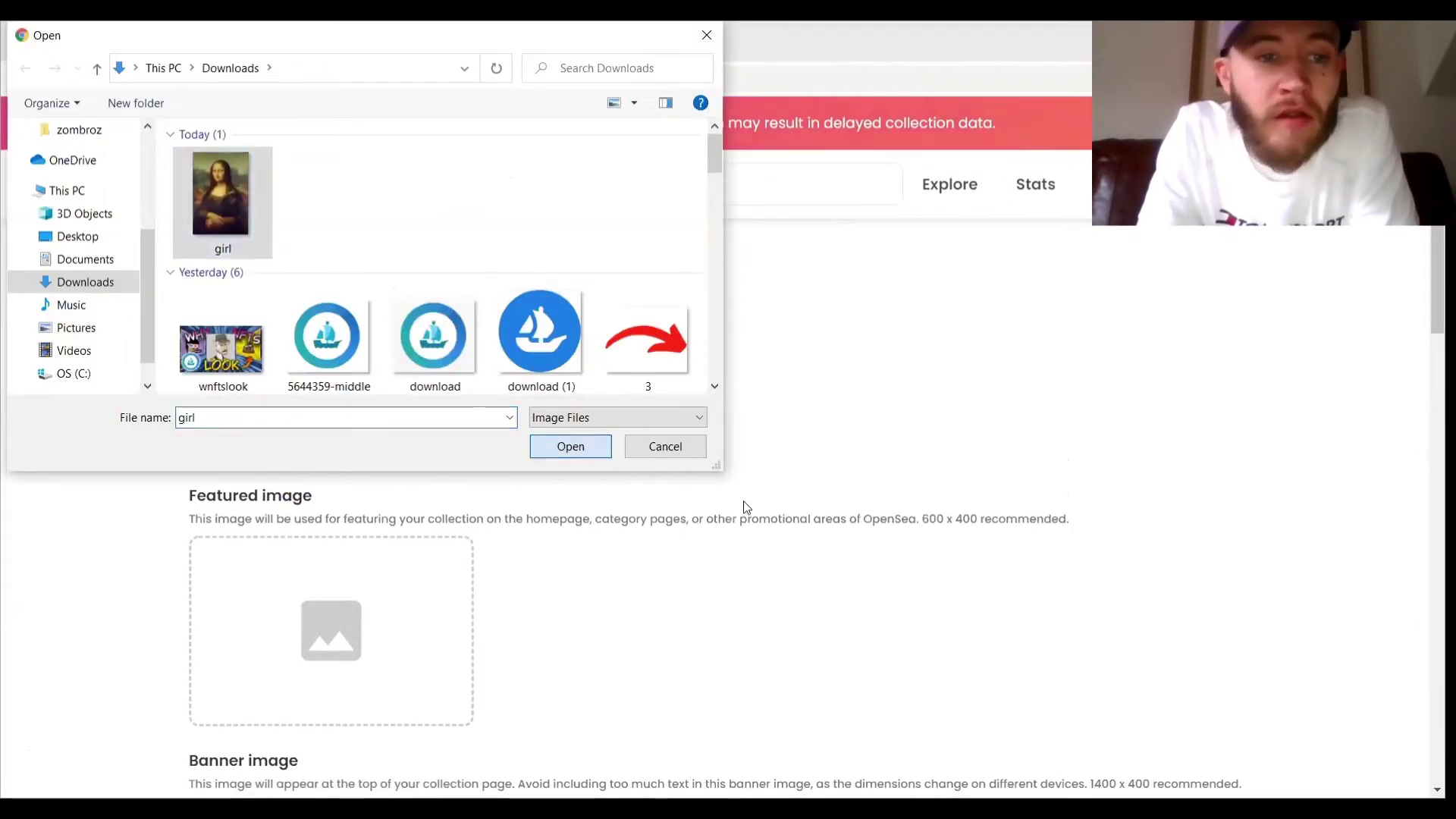
scroll(747, 506, down, 5)
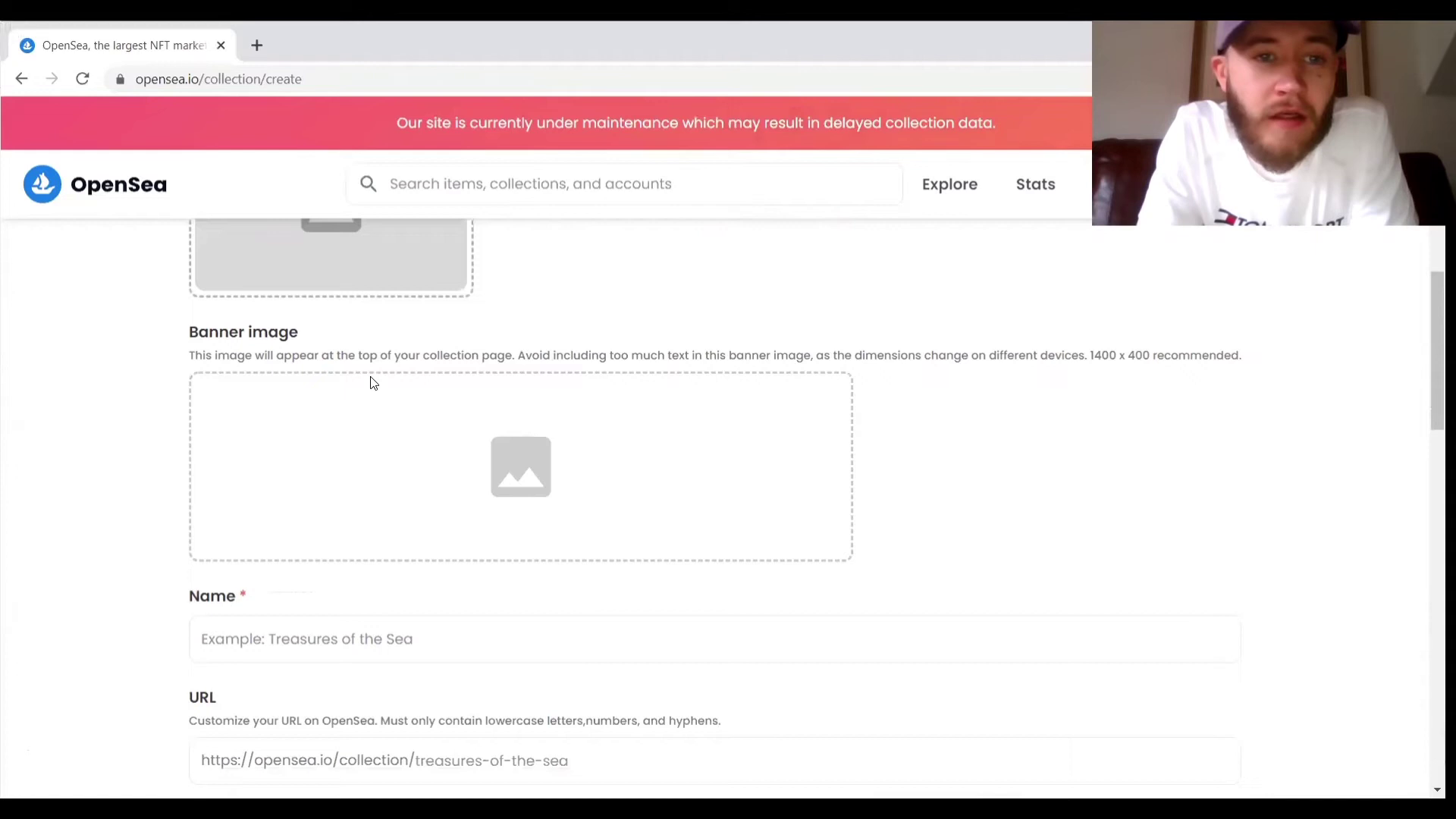
click(374, 383)
click(221, 199)
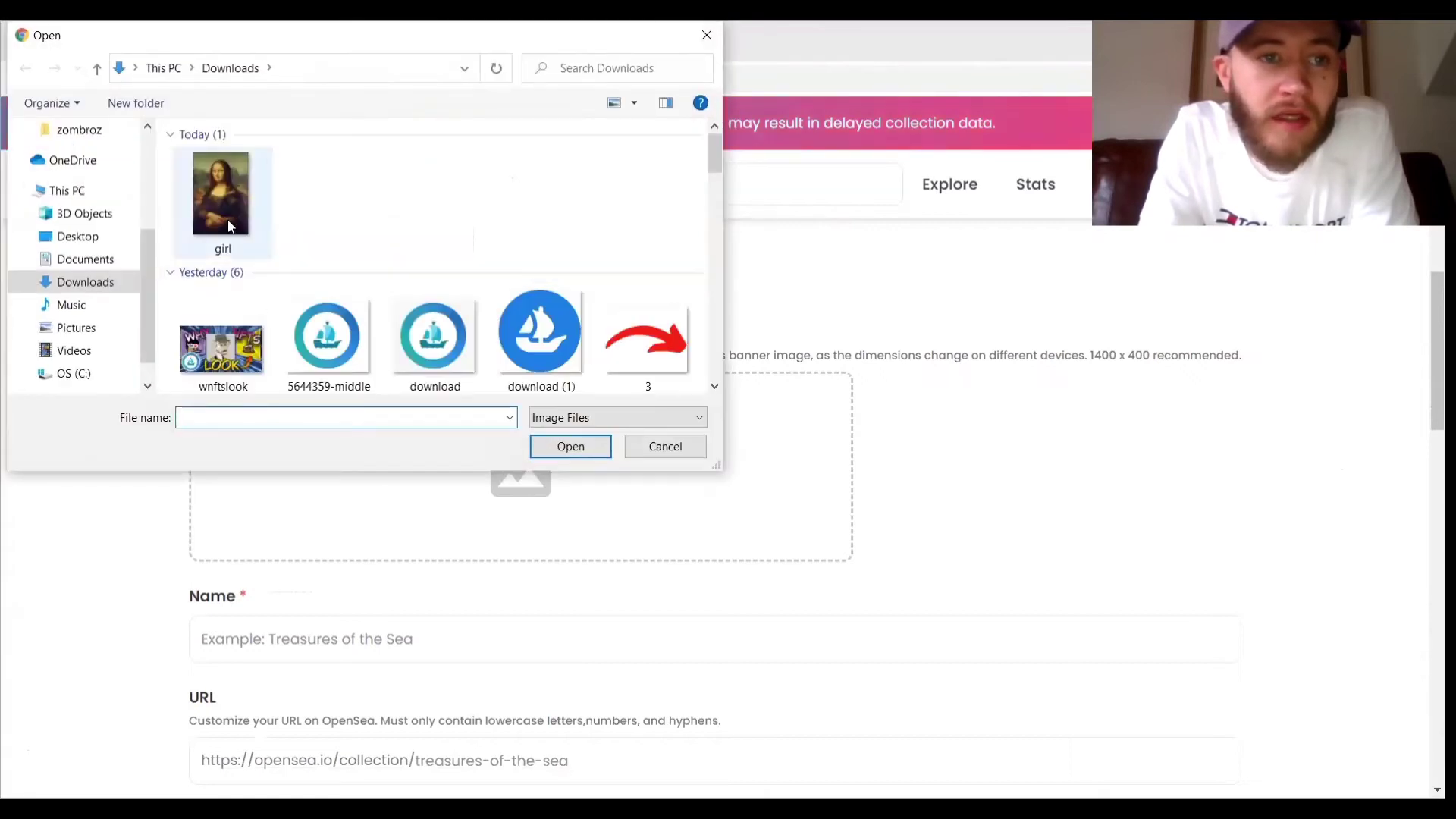
click(580, 446)
Step: Enter 'that girl' as the collection name
scroll(780, 367, down, 4)
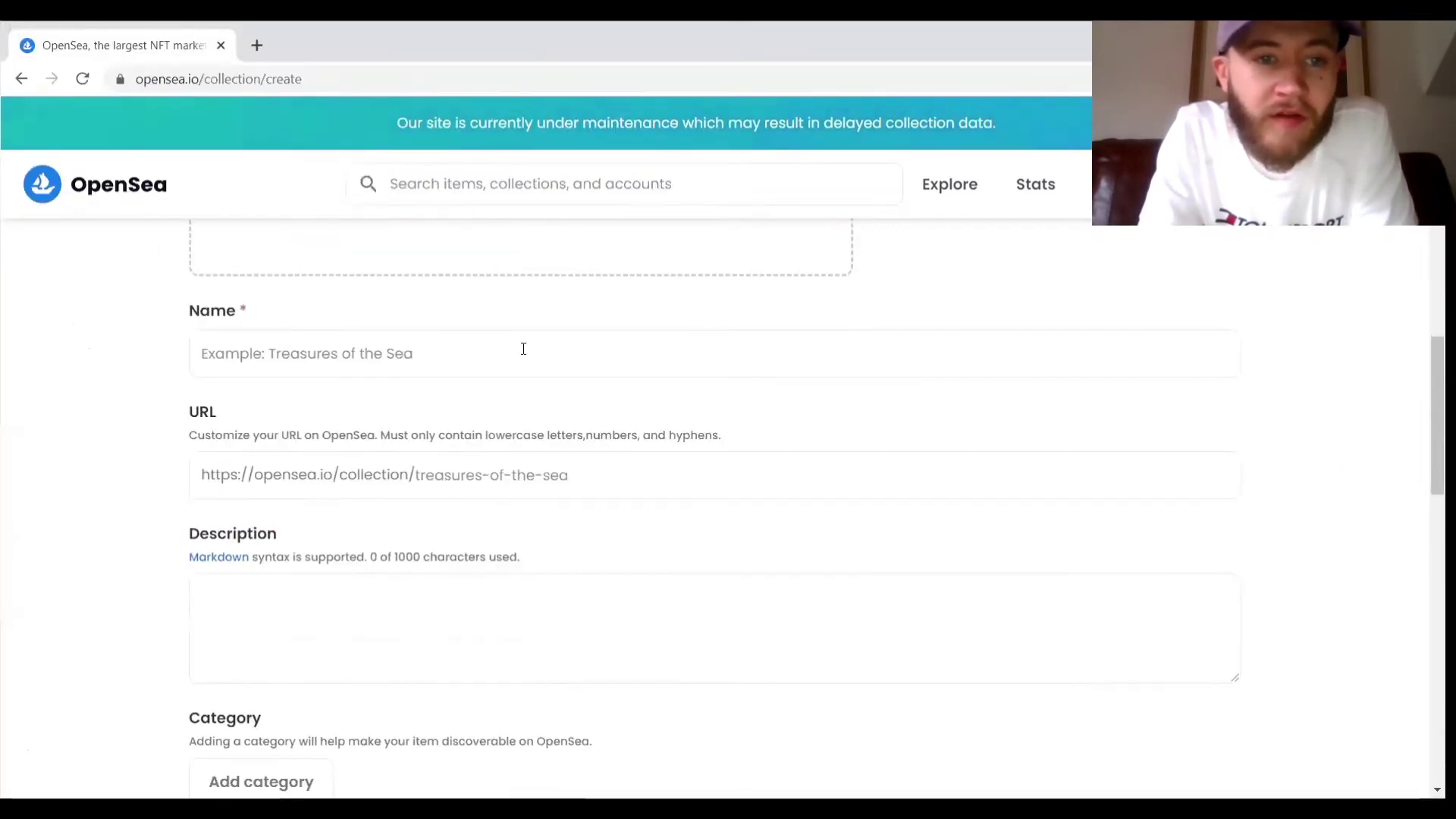
click(514, 347)
text(that g)
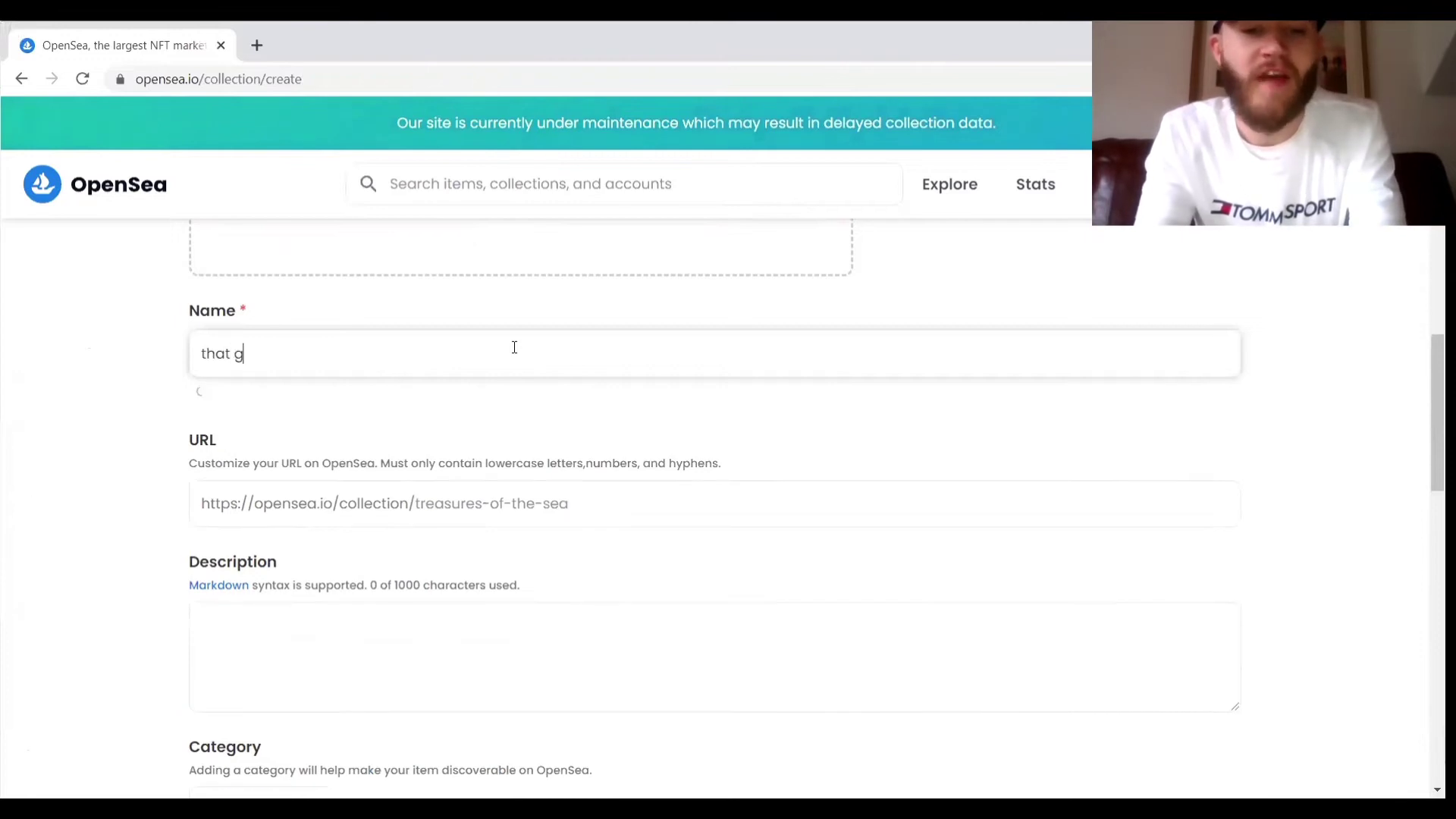
text(irl)
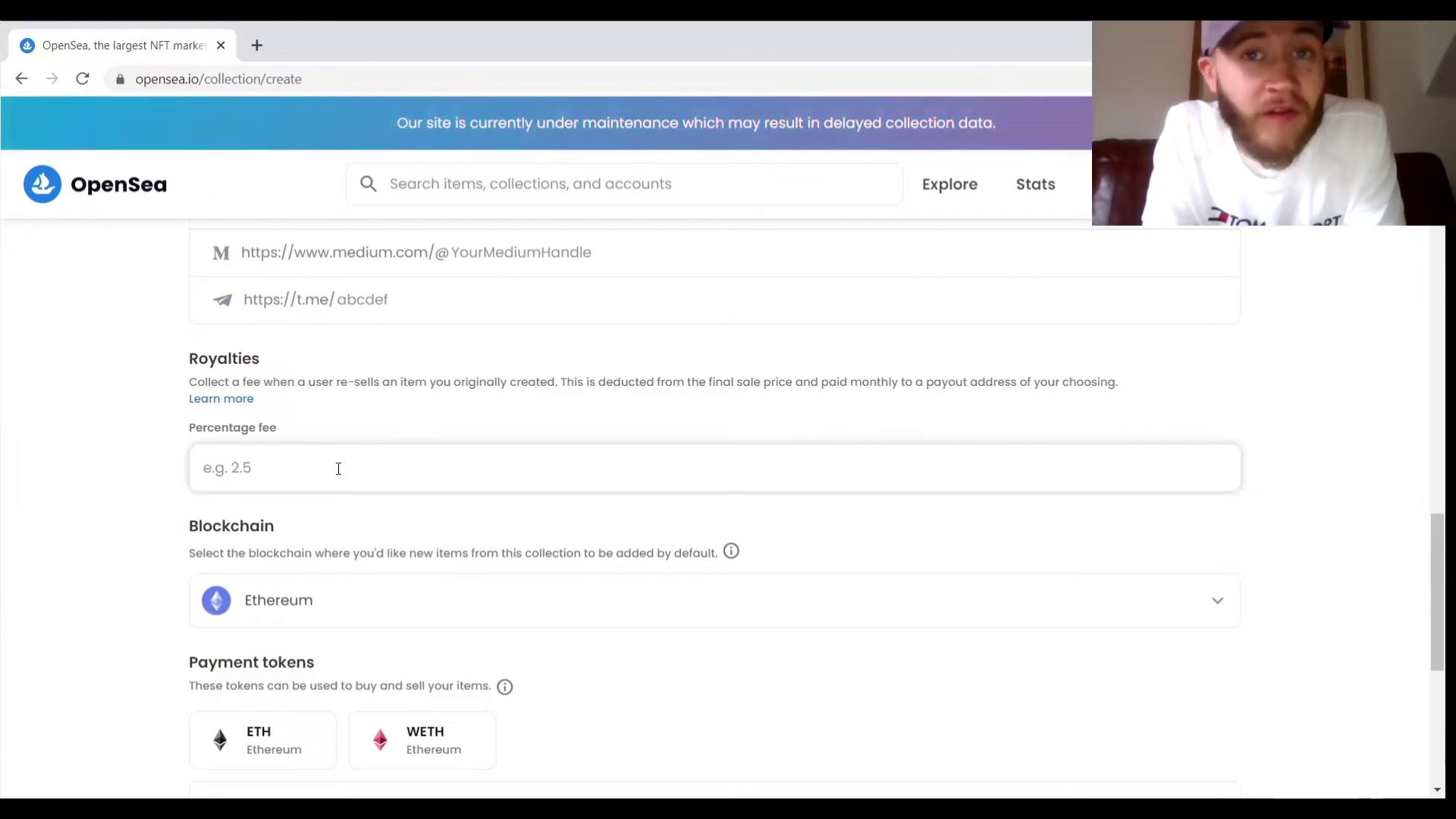
Step: Set a 7.5% creator royalty and fill in the payout wallet address
scroll(339, 468, down, 1)
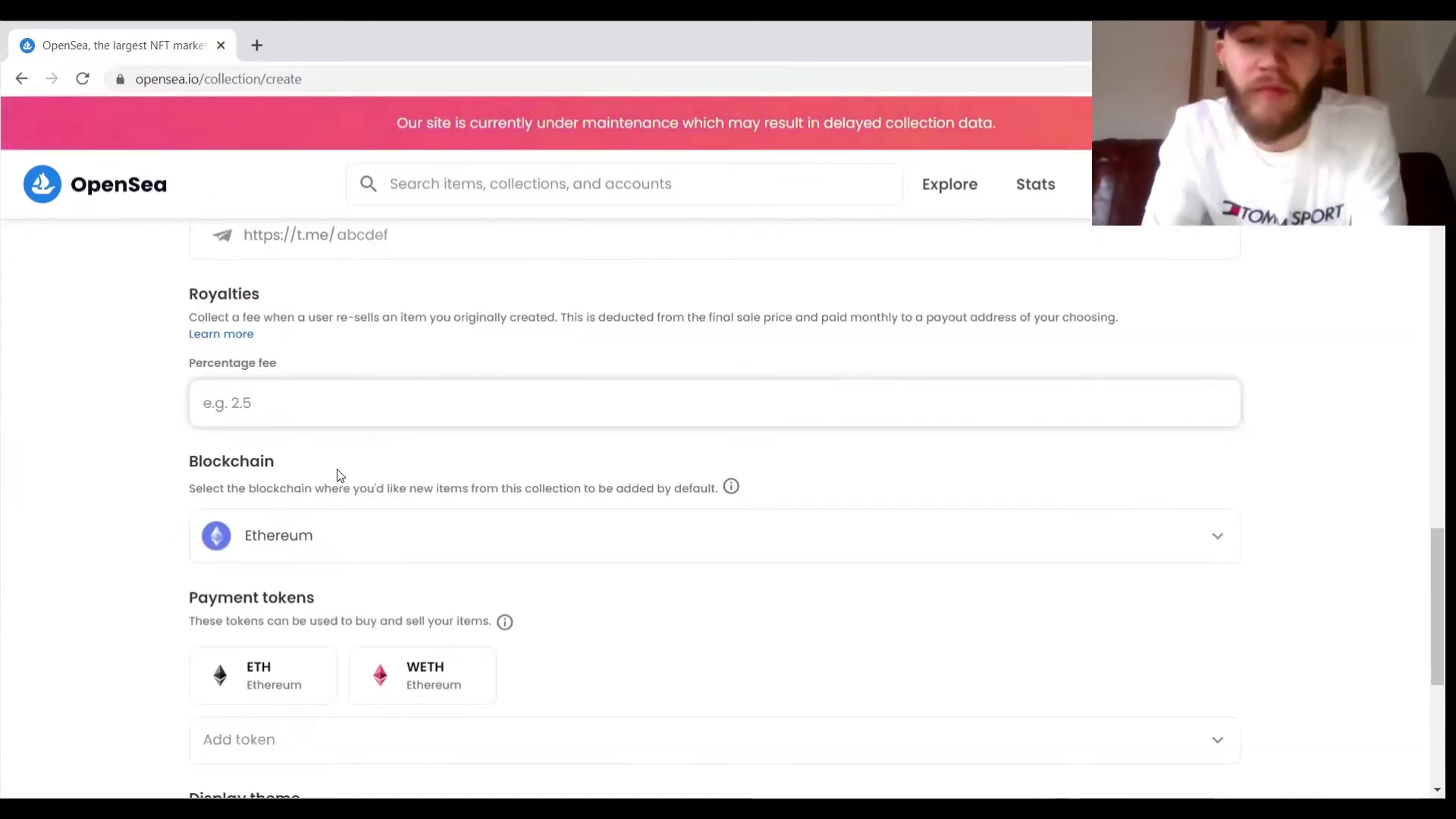
text(7.5)
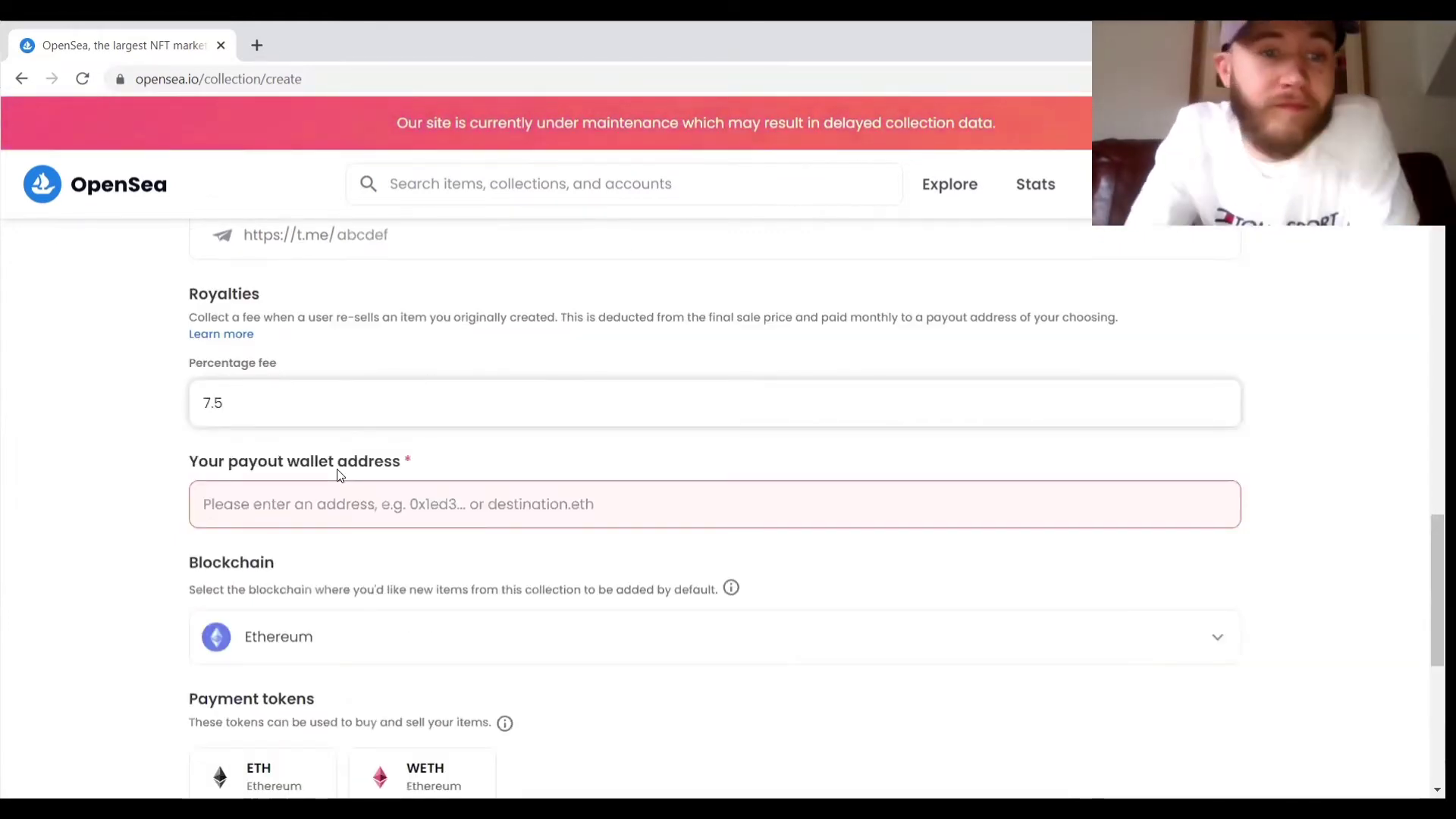
click(259, 497)
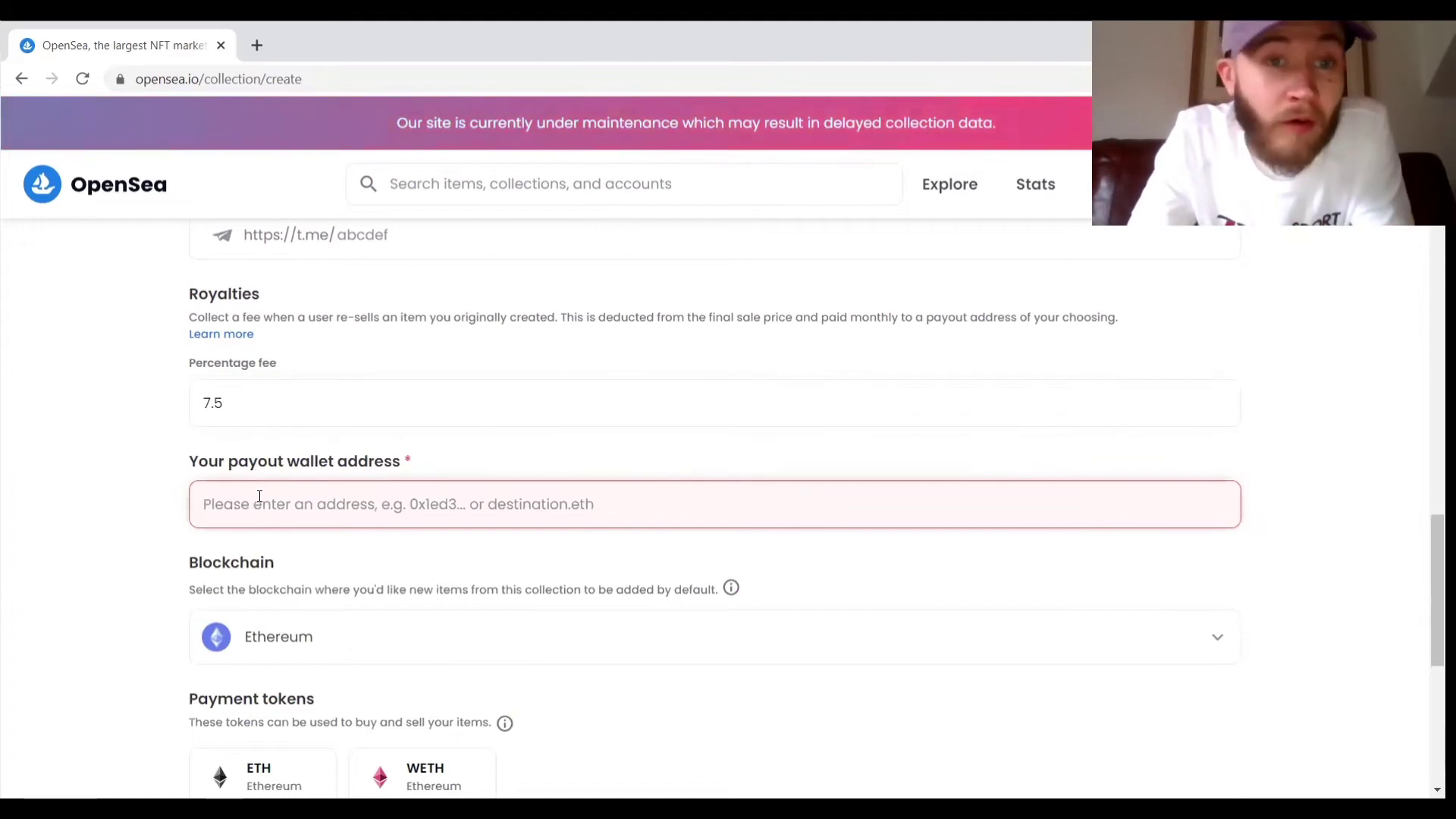
right_click(48, 566)
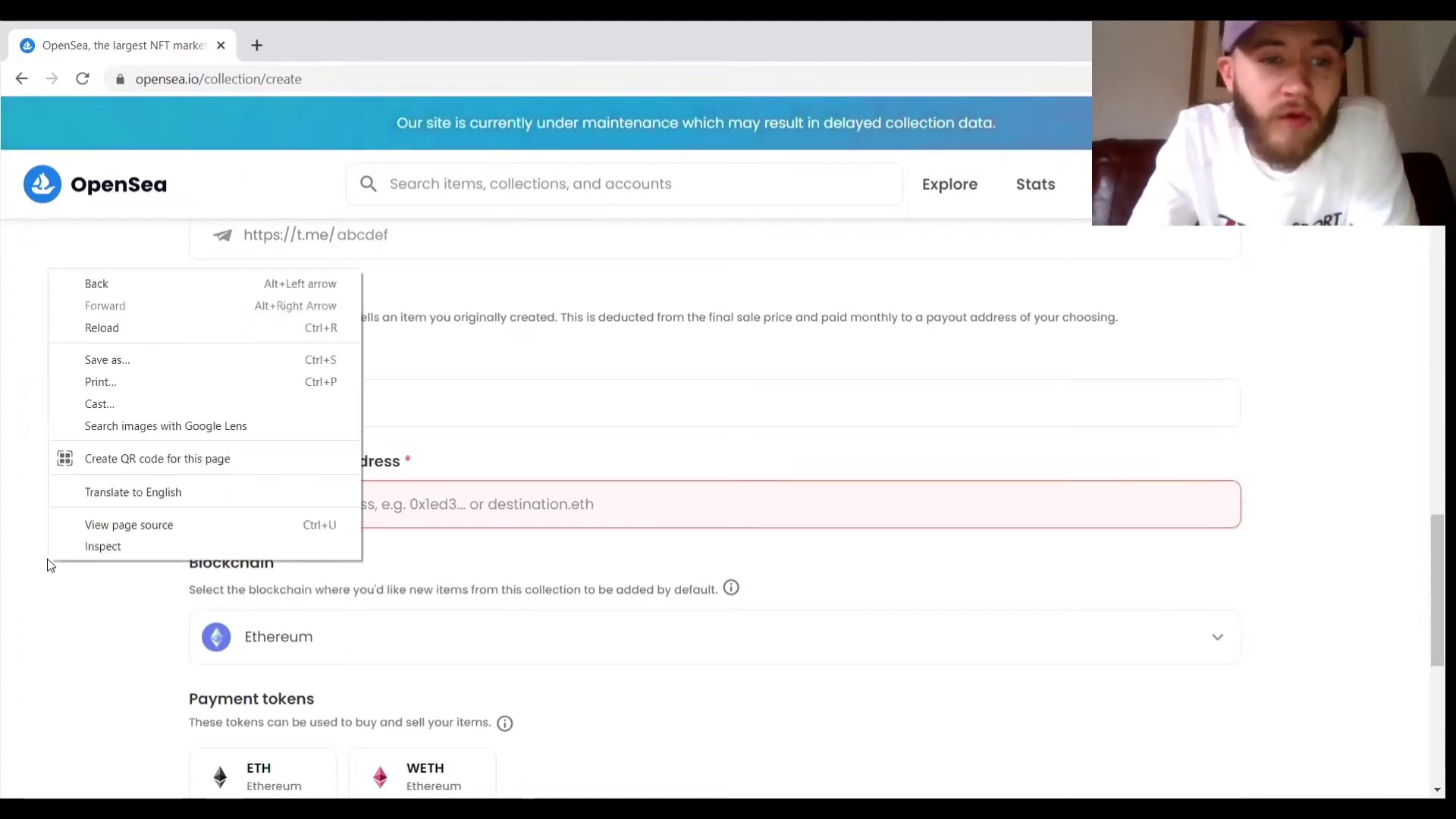
click(98, 659)
scroll(97, 657, down, 5)
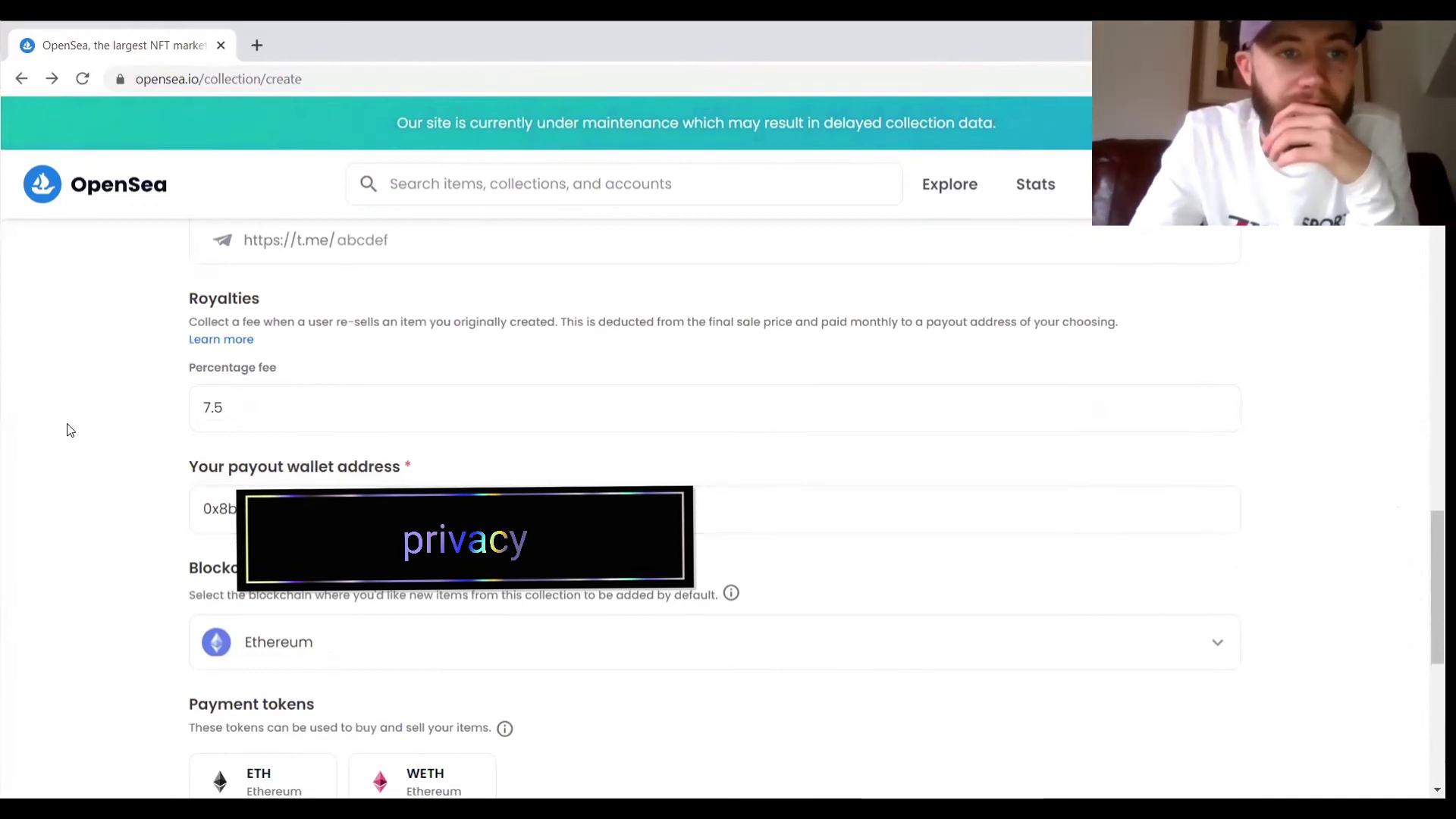
scroll(68, 647, down, 8)
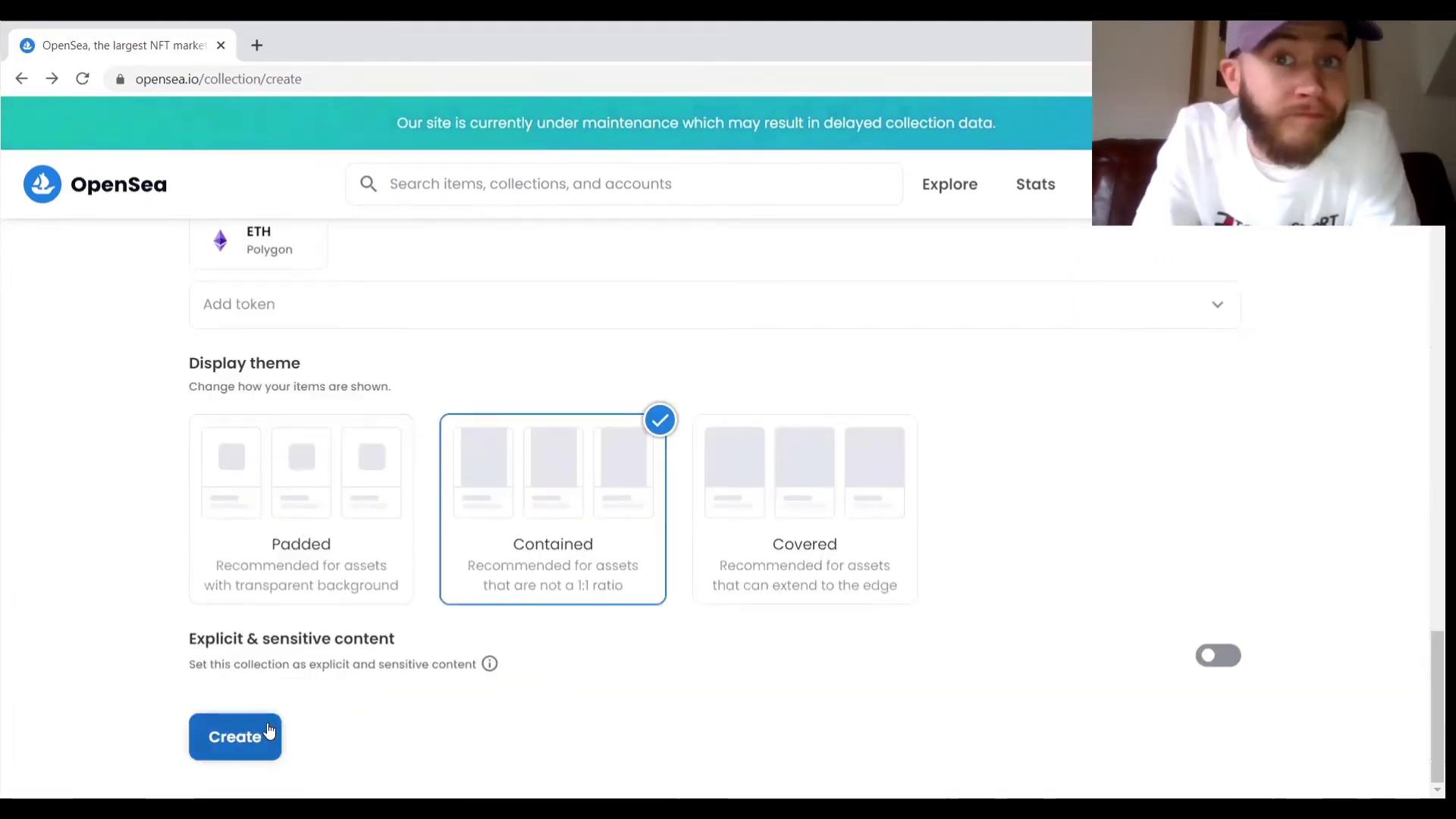
right_click(268, 726)
Step: Create the 'that girl.' collection
click(239, 758)
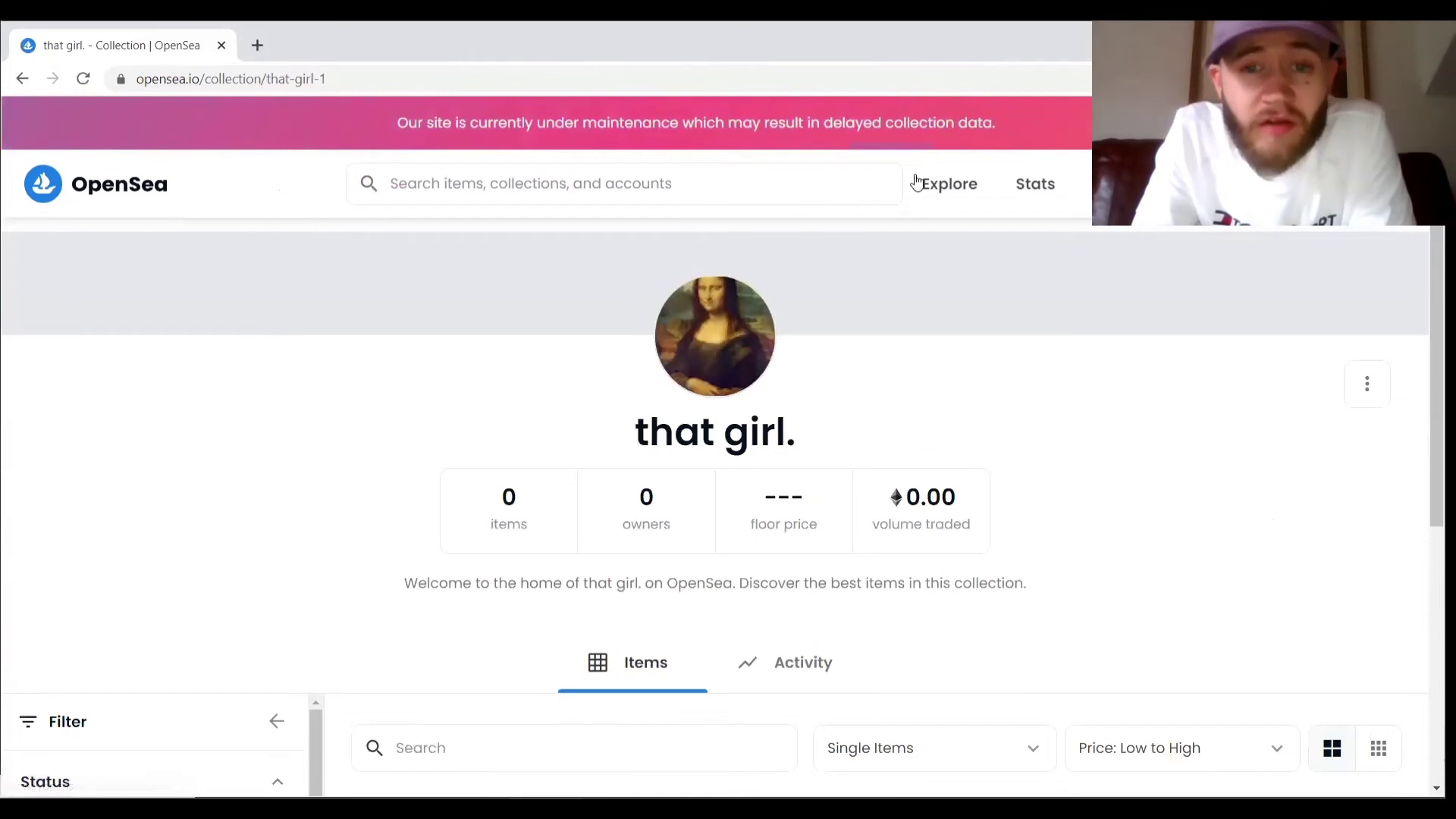
scroll(713, 416, down, 7)
scroll(713, 416, up, 4)
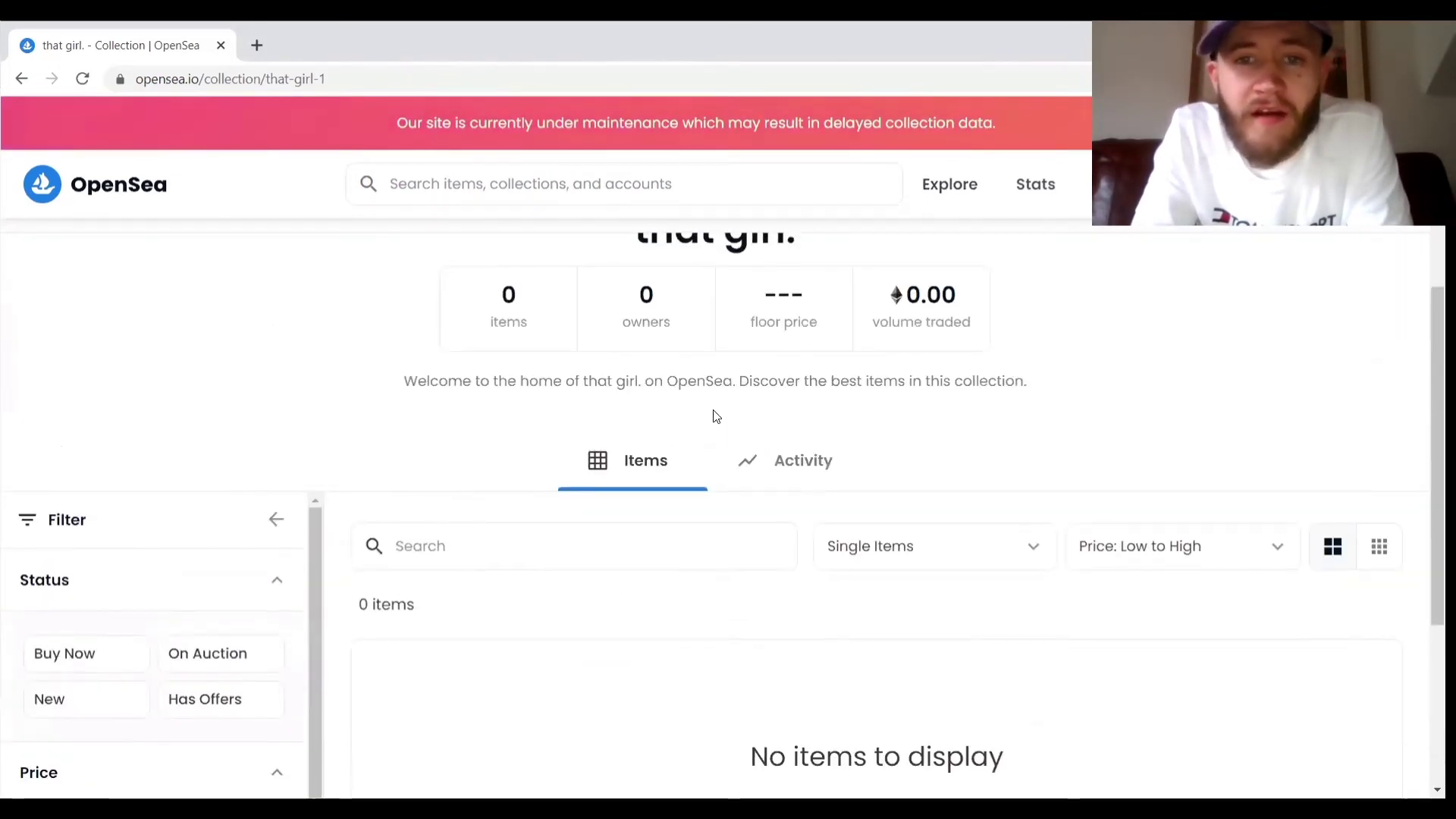
scroll(713, 416, down, 3)
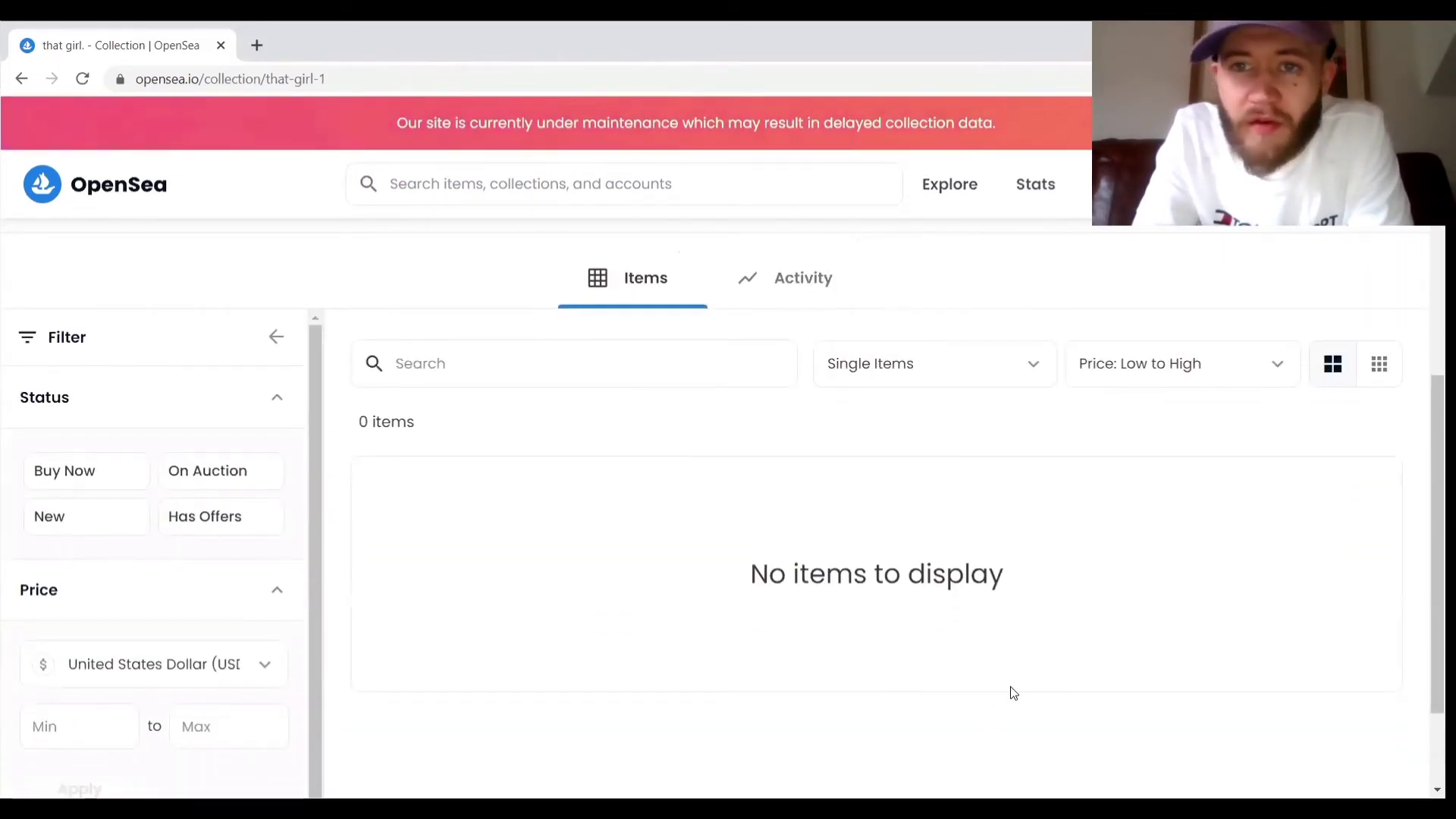
Step: Move Mona The Vampire from the profile into the 'that girl.' collection via Change collection
mouse_move(1130, 184)
click(1272, 238)
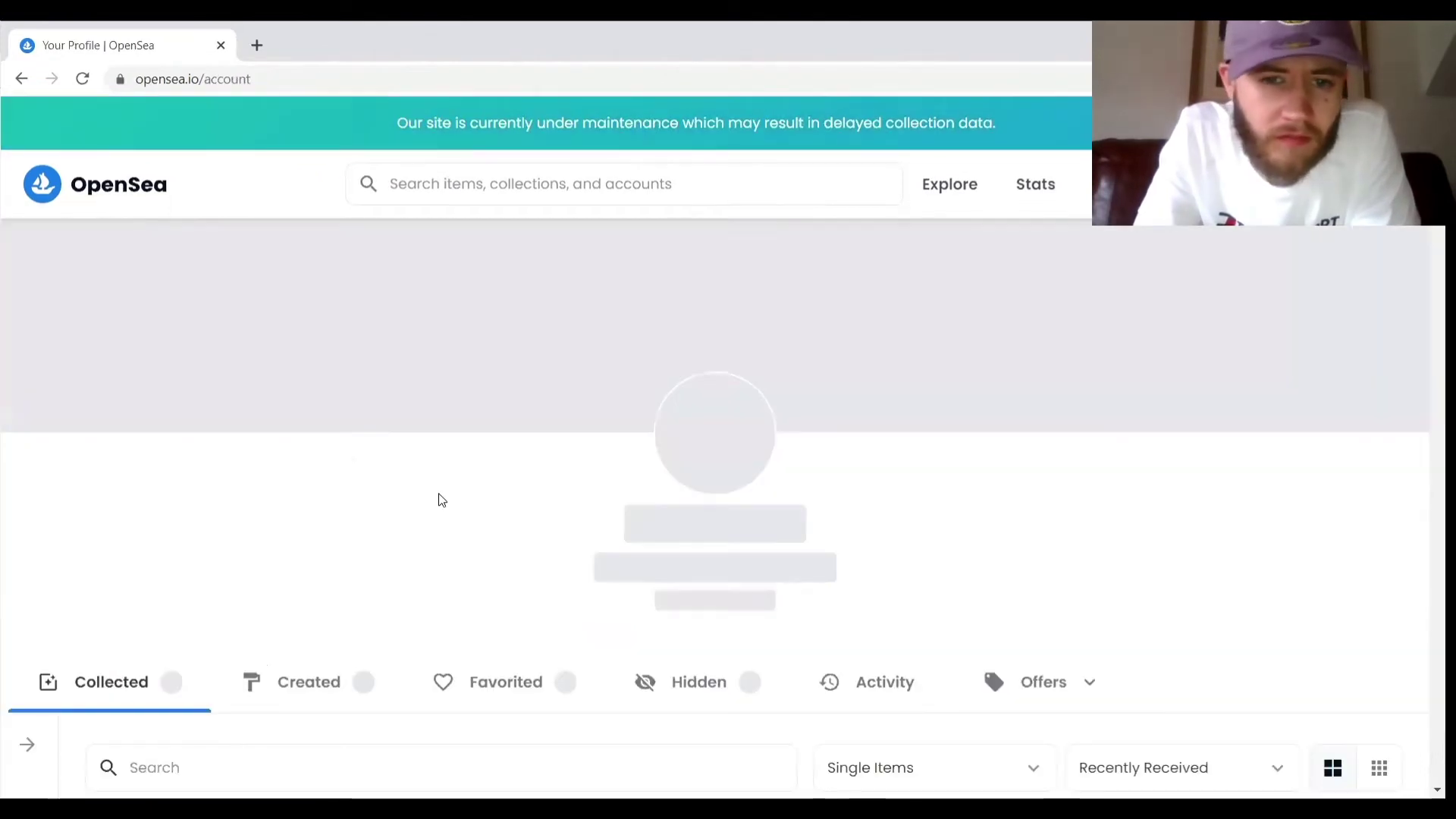
scroll(439, 500, down, 1)
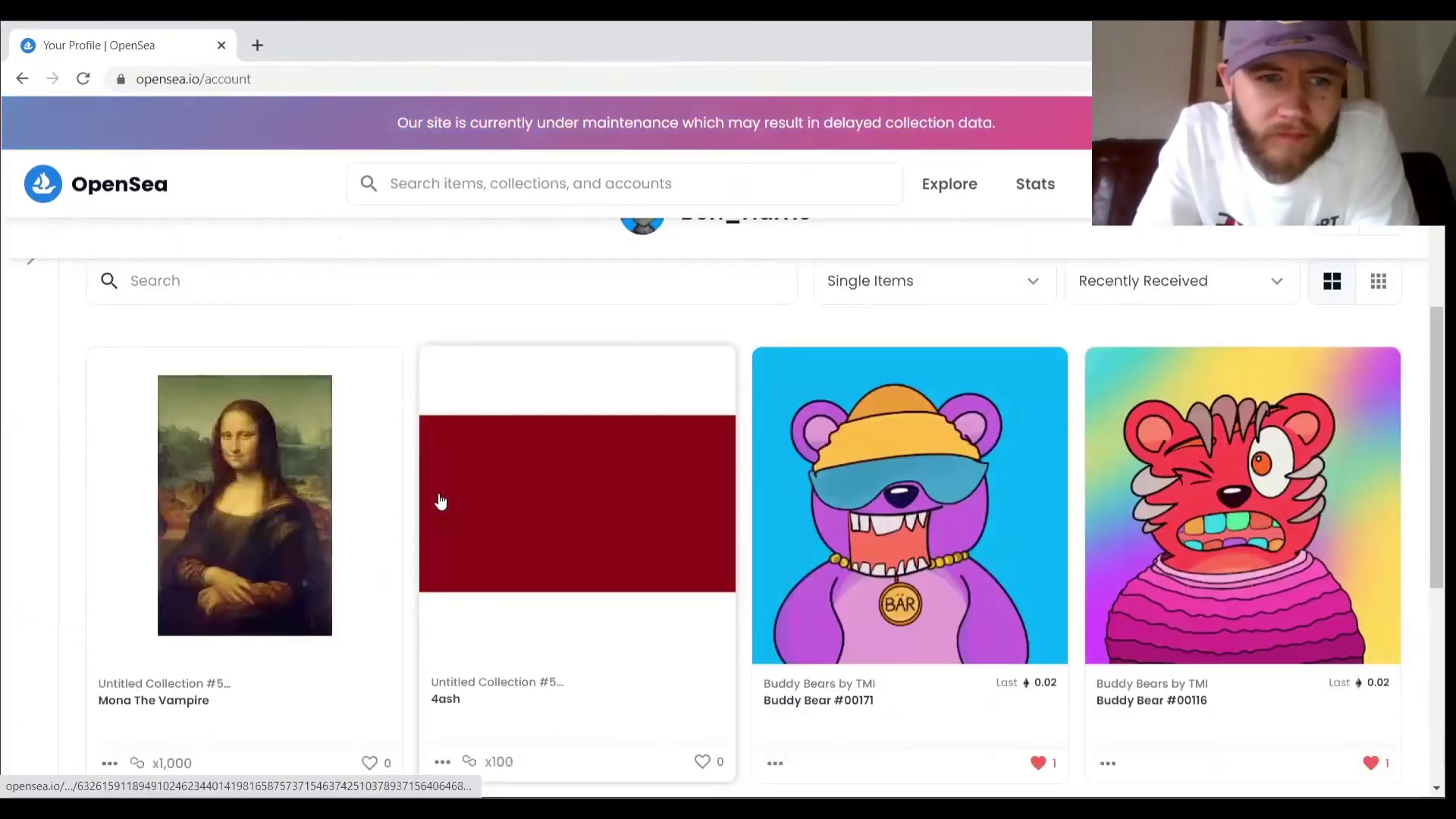
click(109, 736)
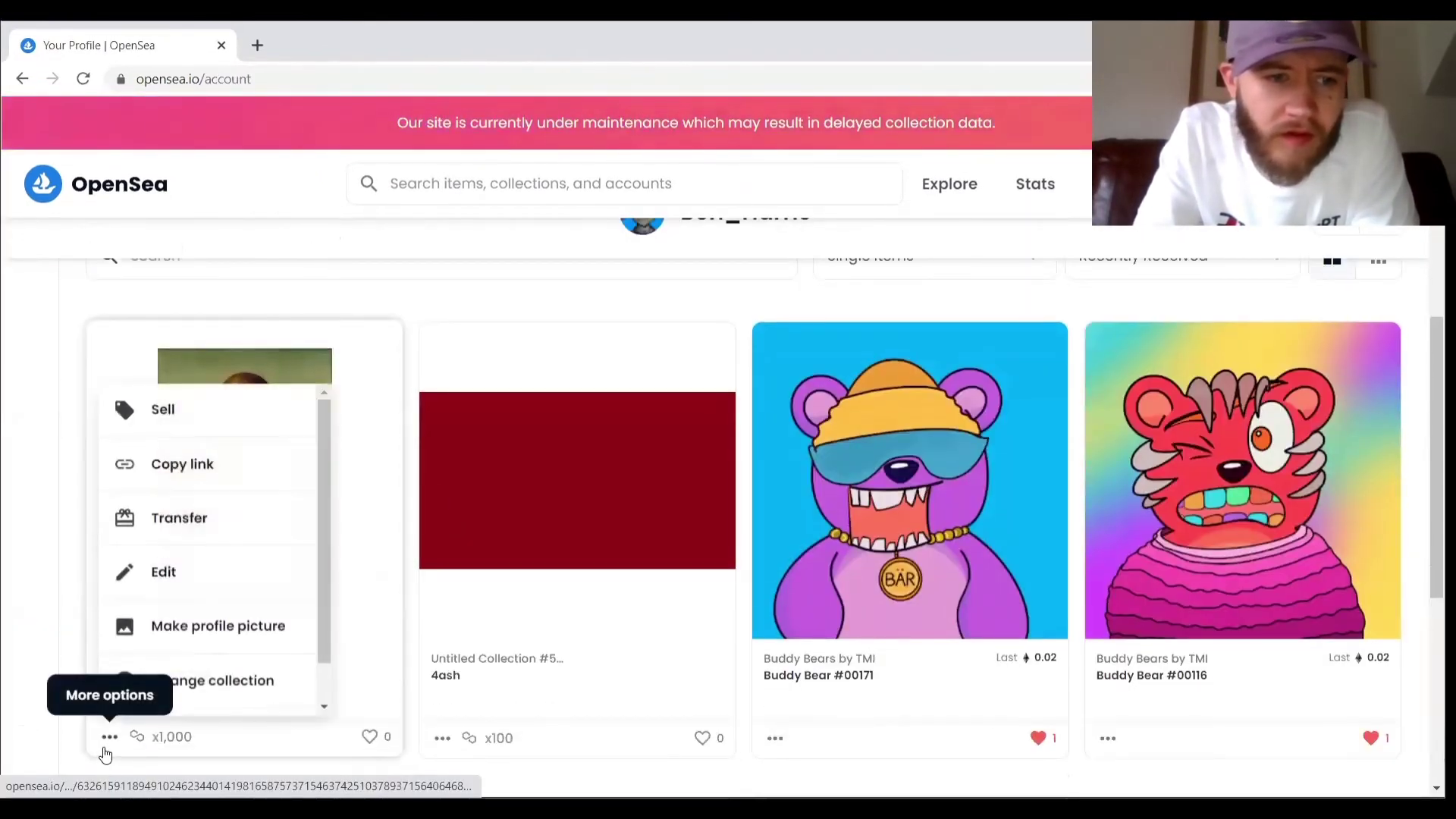
scroll(220, 615, down, 1)
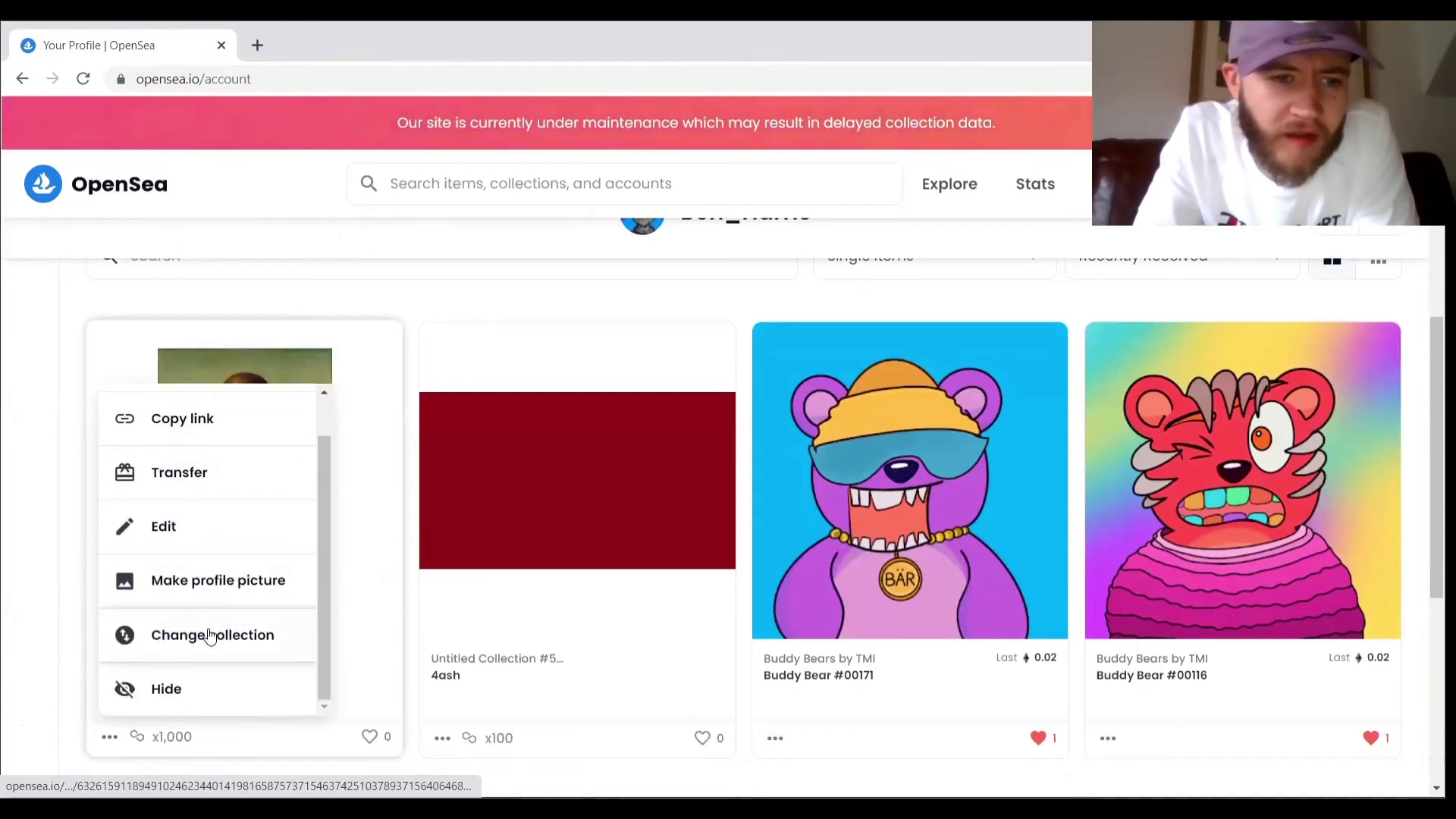
click(1172, 754)
click(644, 306)
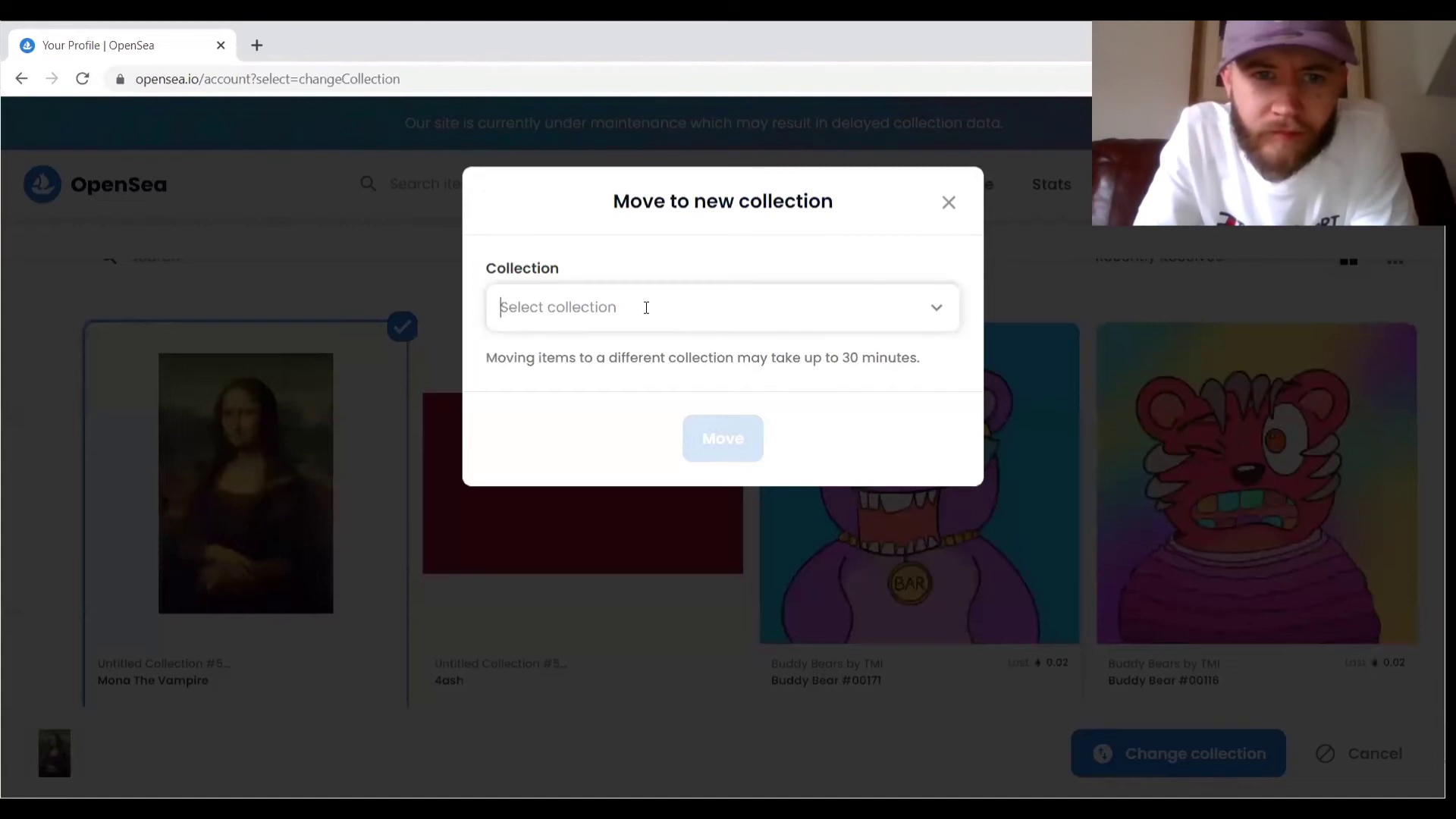
click(650, 361)
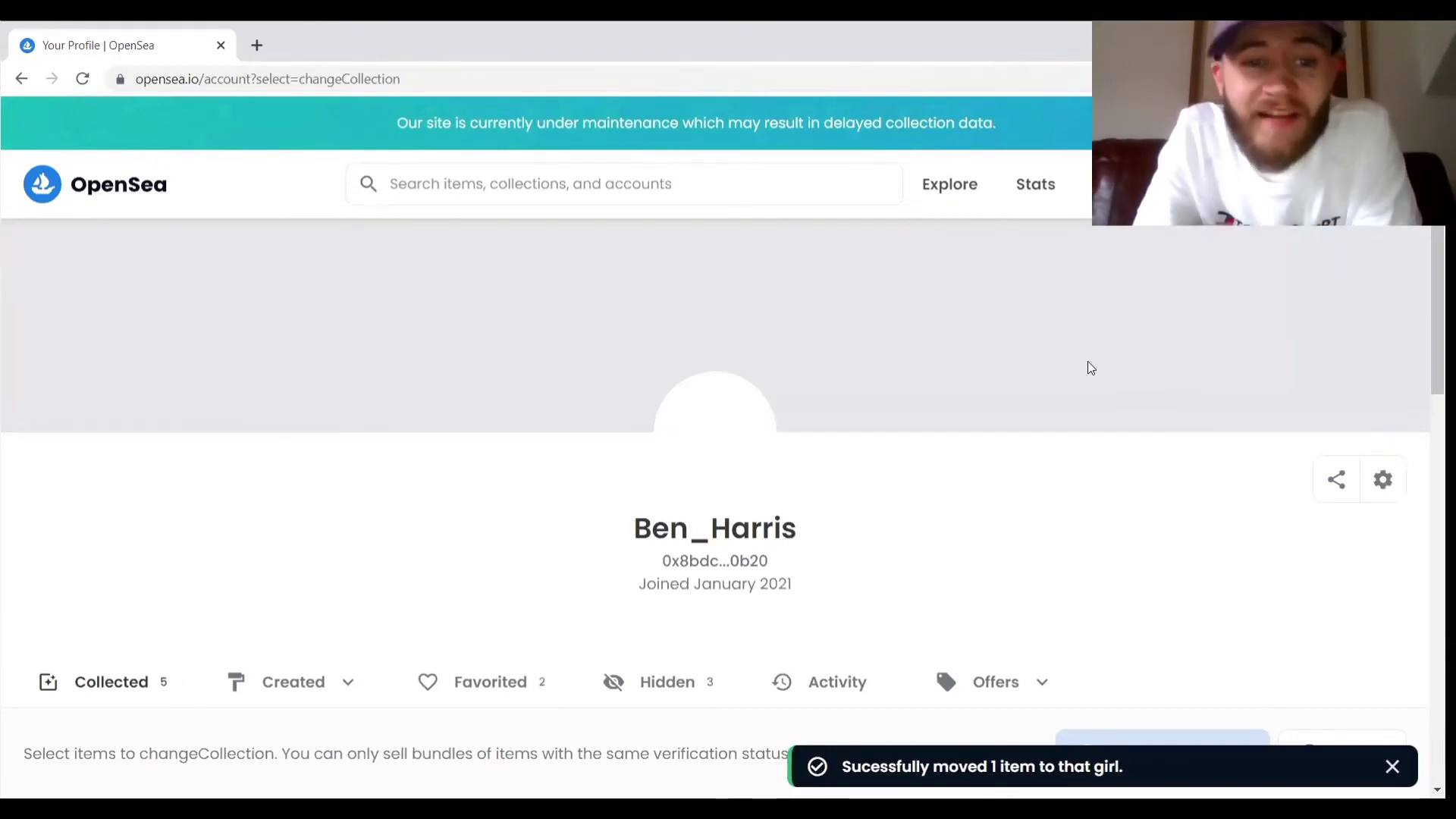
Step: Open the 'that girl.' collection, then its Mona The Vampire item page
scroll(611, 393, down, 2)
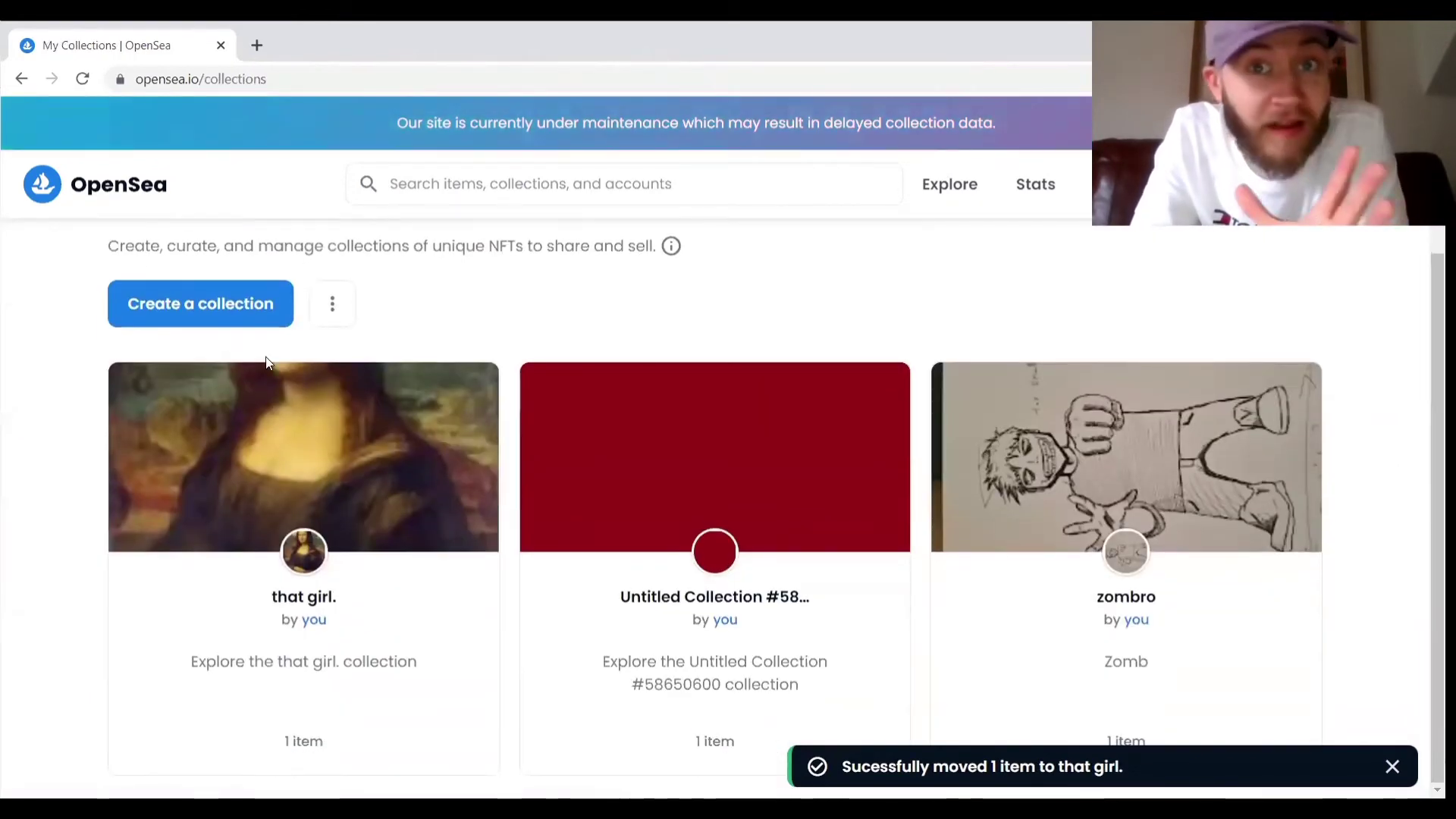
click(263, 426)
scroll(722, 514, down, 5)
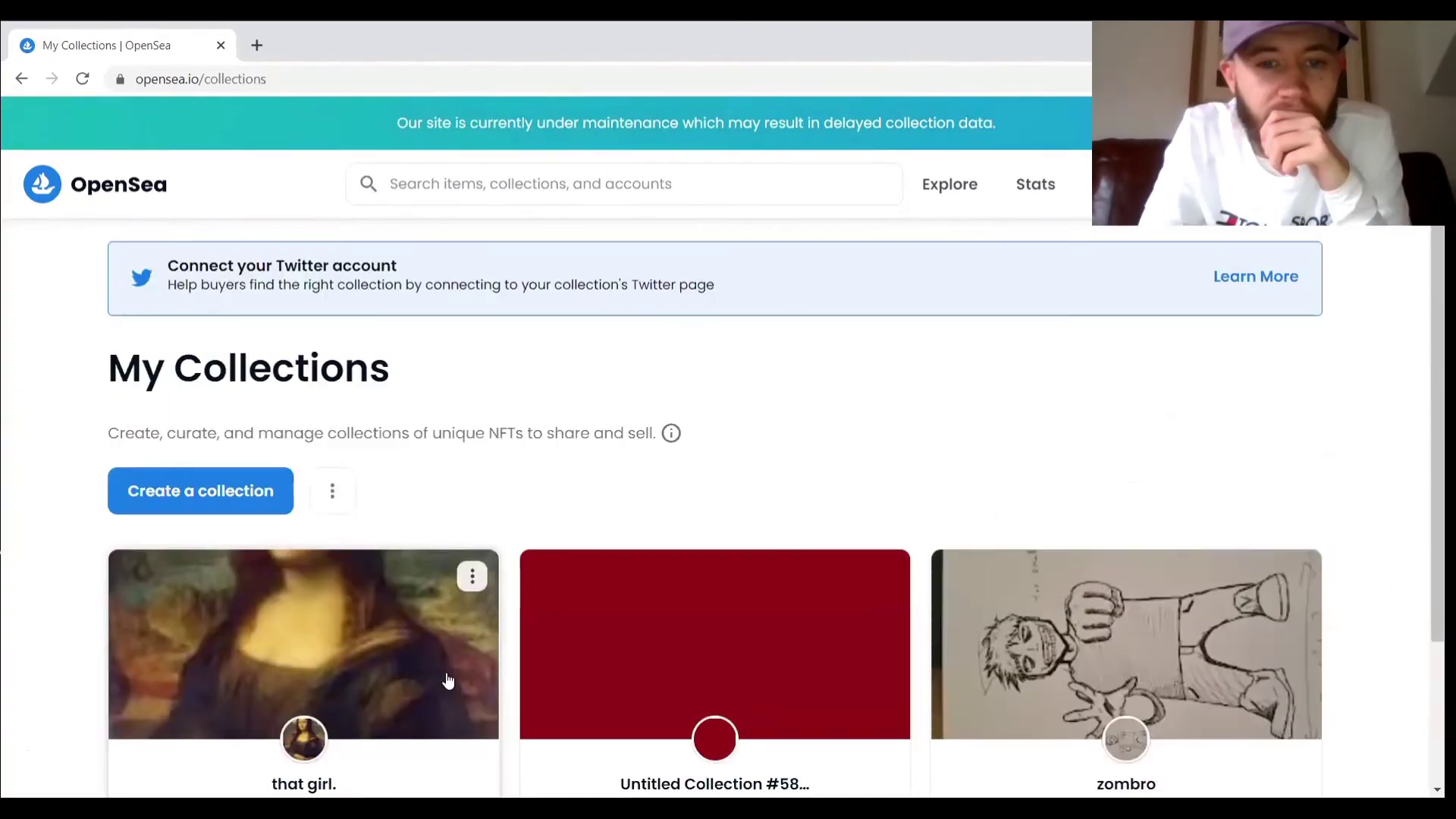
click(449, 680)
scroll(785, 439, up, 6)
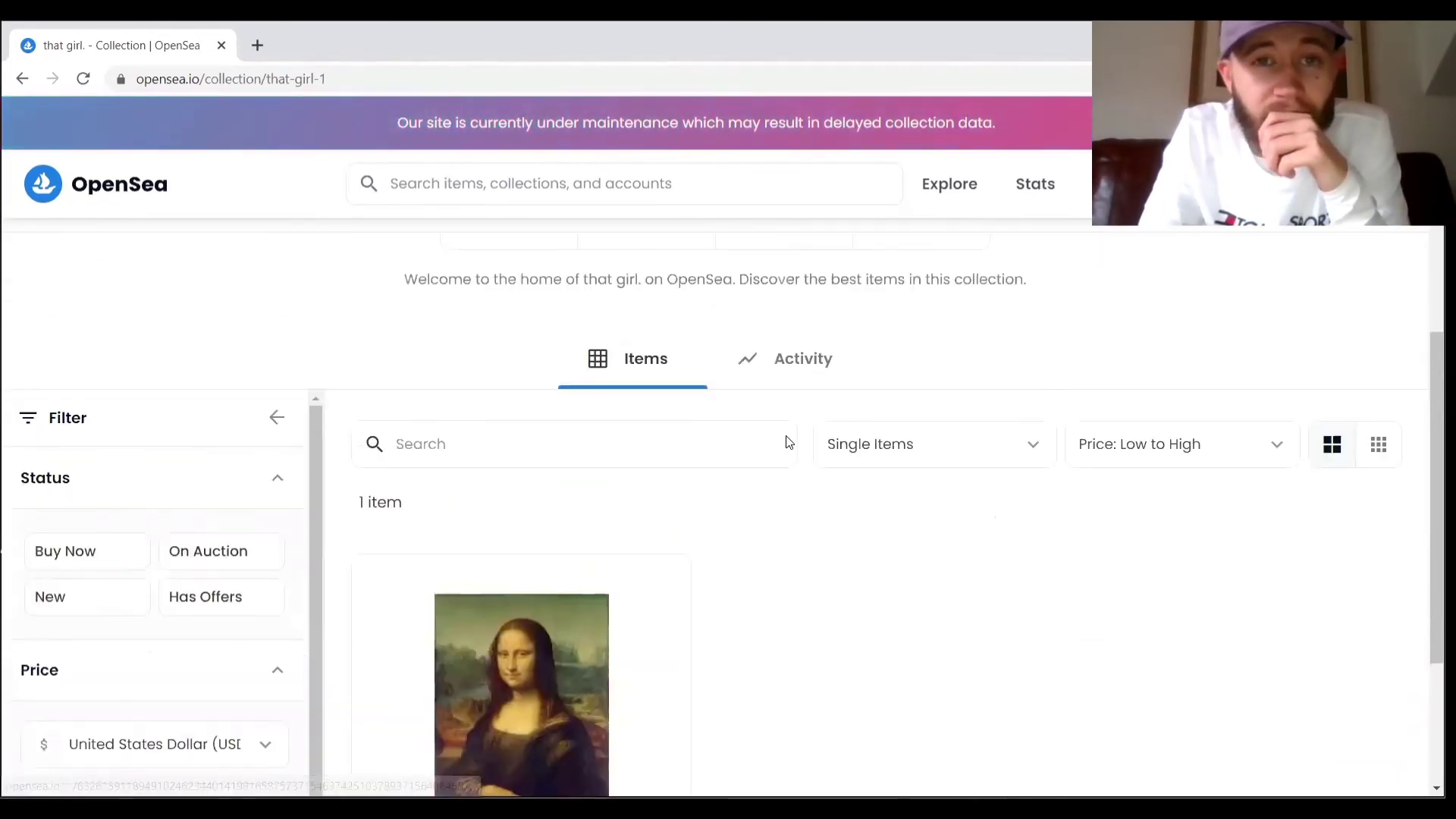
scroll(788, 437, down, 8)
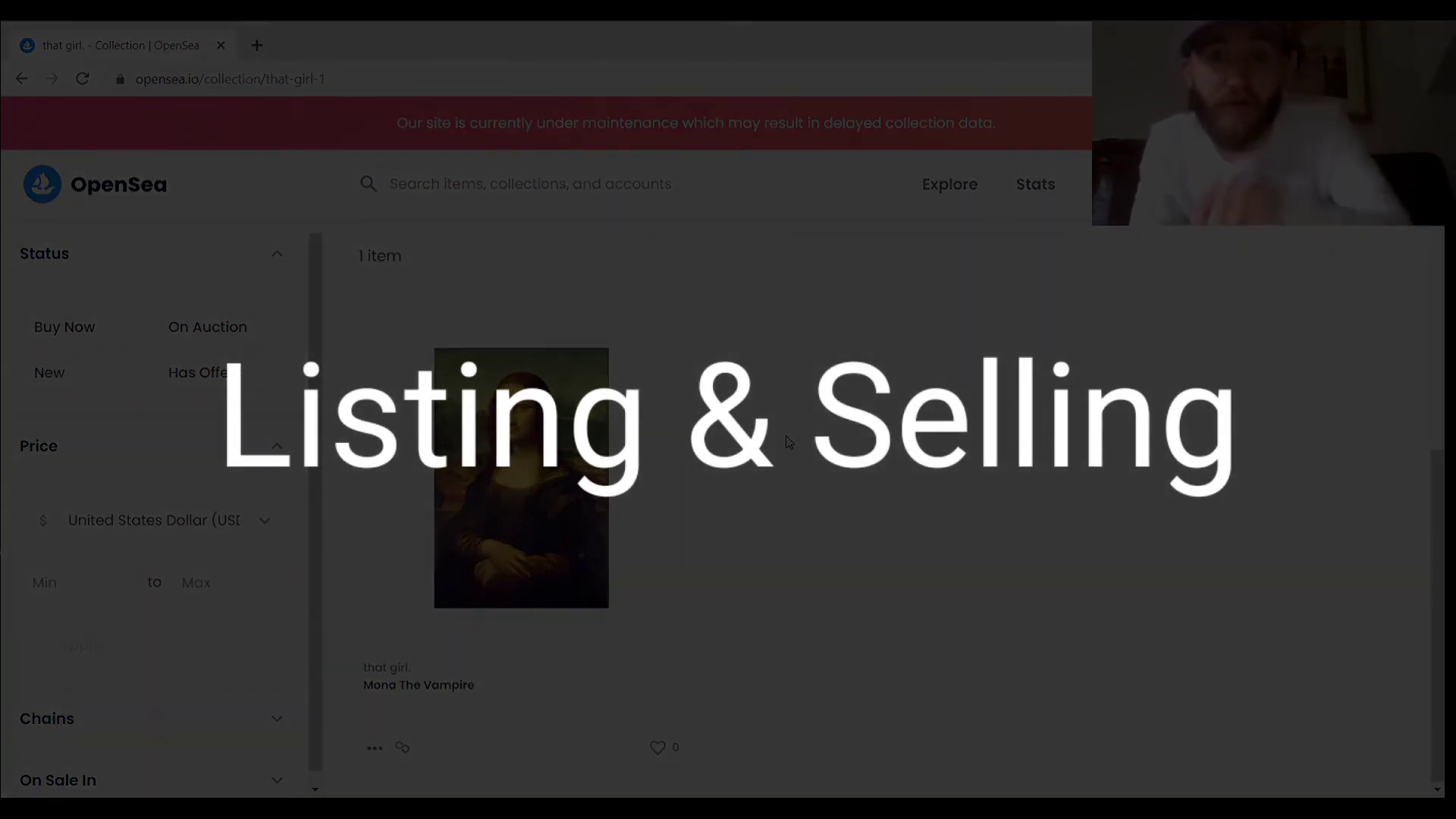
click(495, 497)
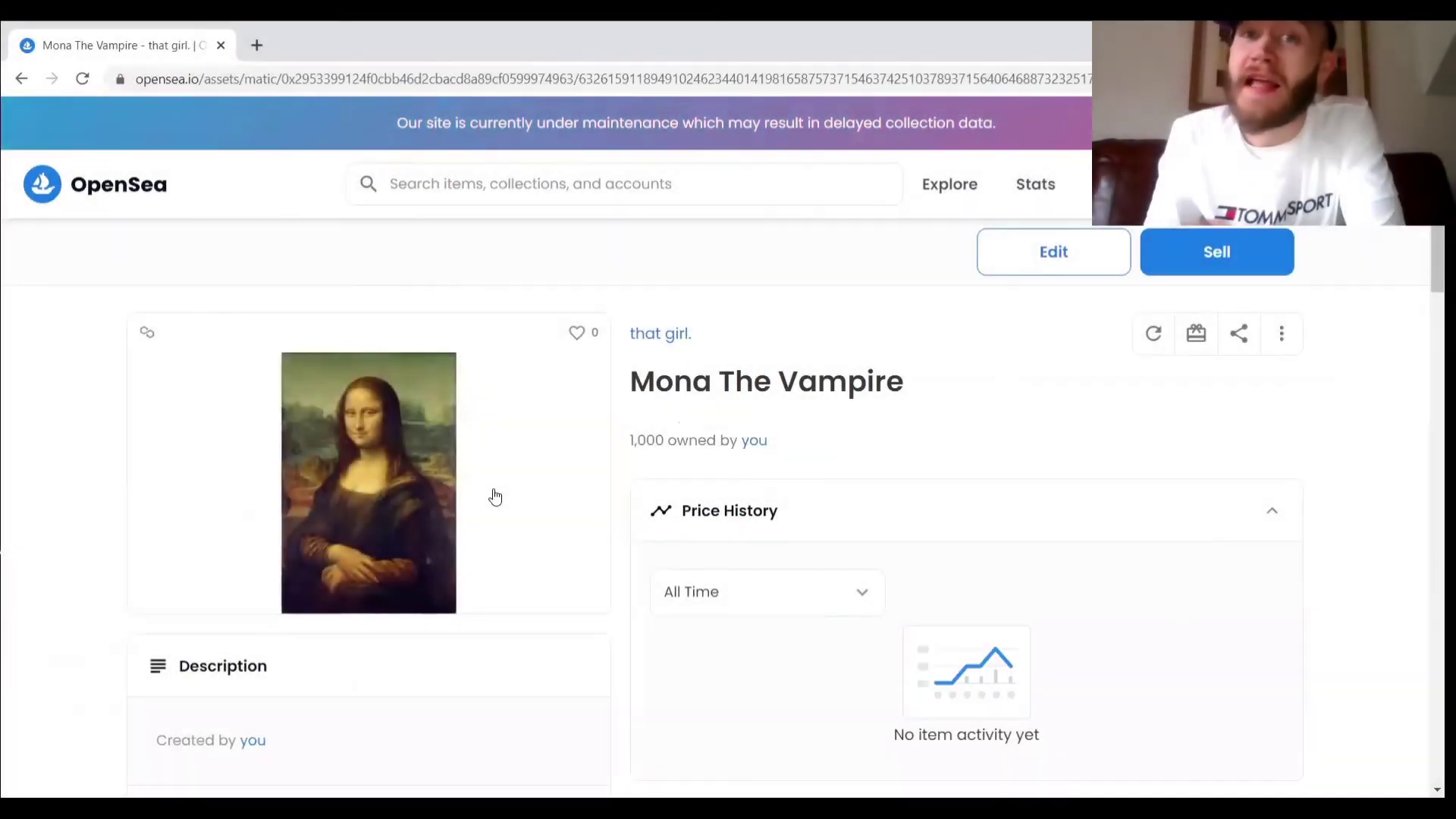
Step: Start a sale listing of 1000 units, entering a price and keeping the 6-month duration
click(1196, 264)
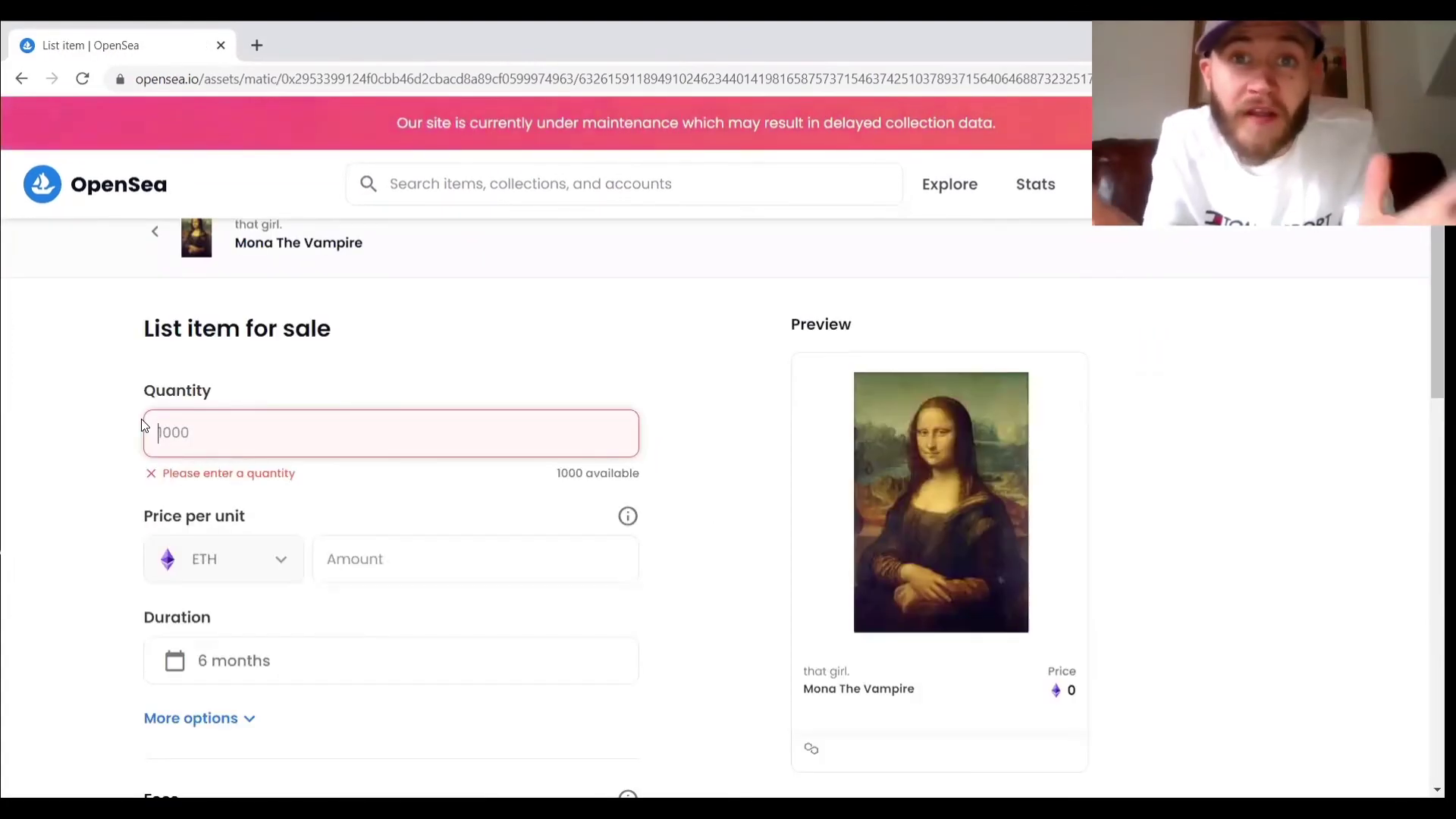
text(1000)
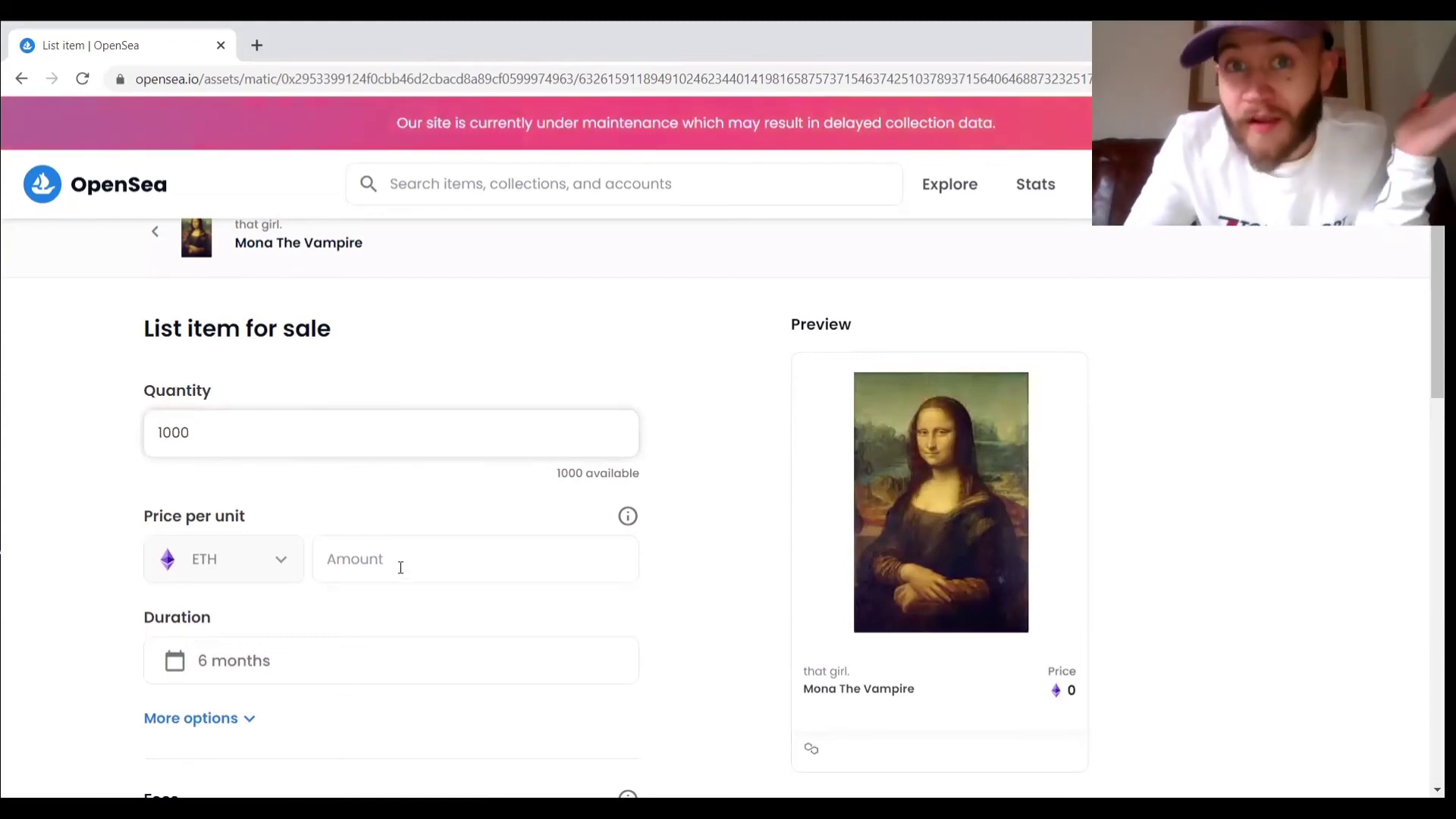
click(400, 565)
text(0.0)
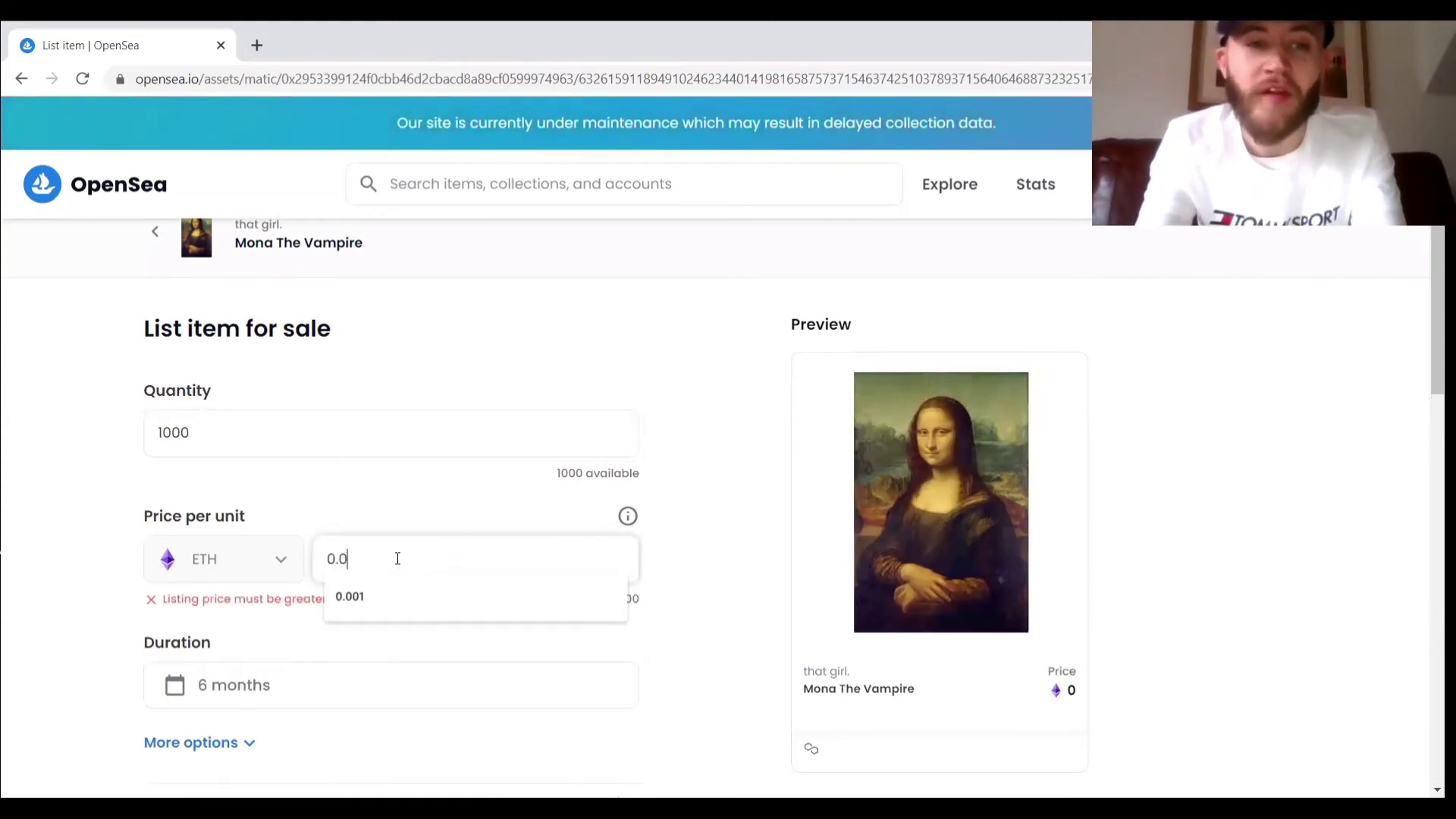
text(001)
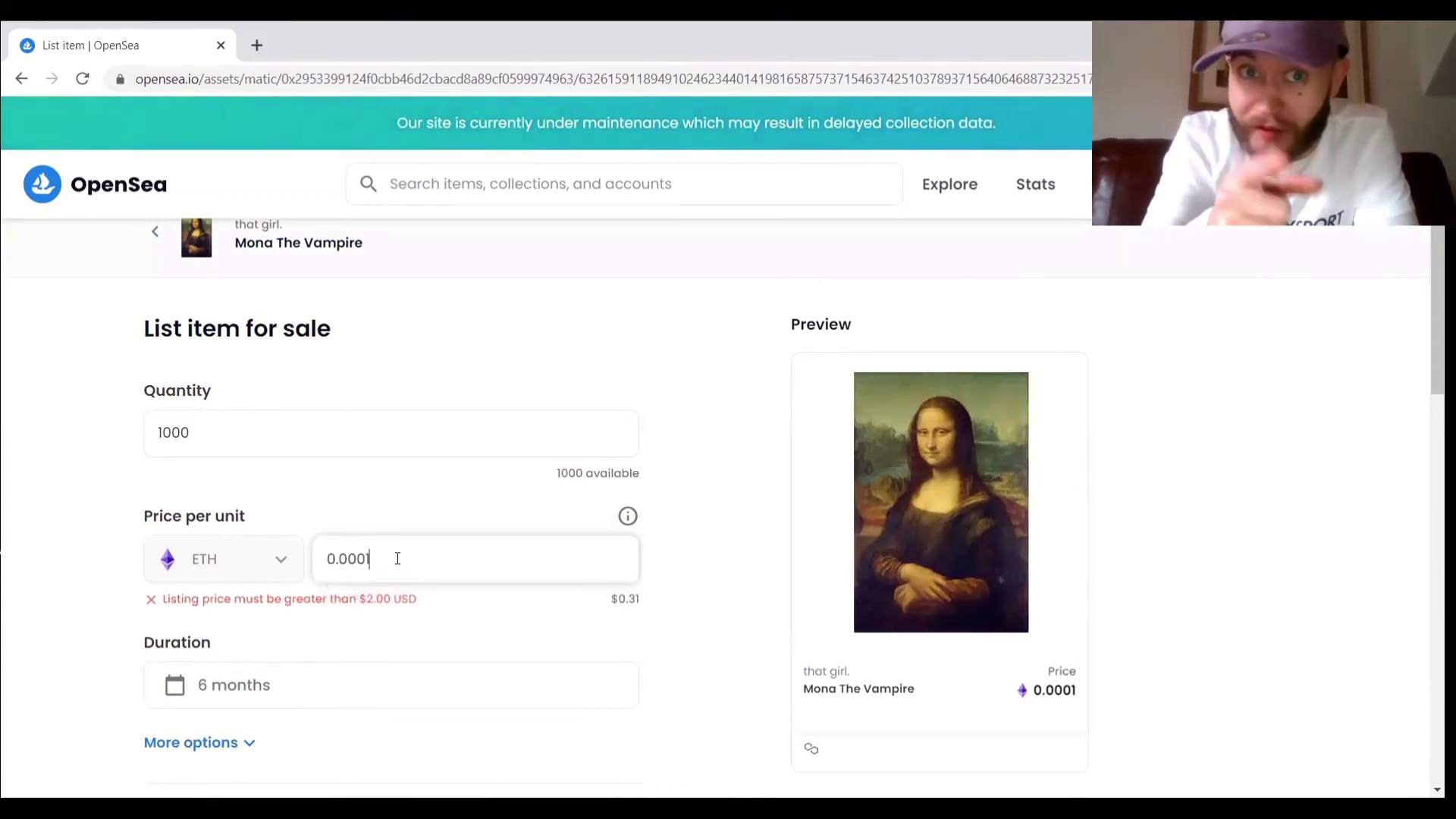
click(299, 645)
scroll(299, 637, down, 6)
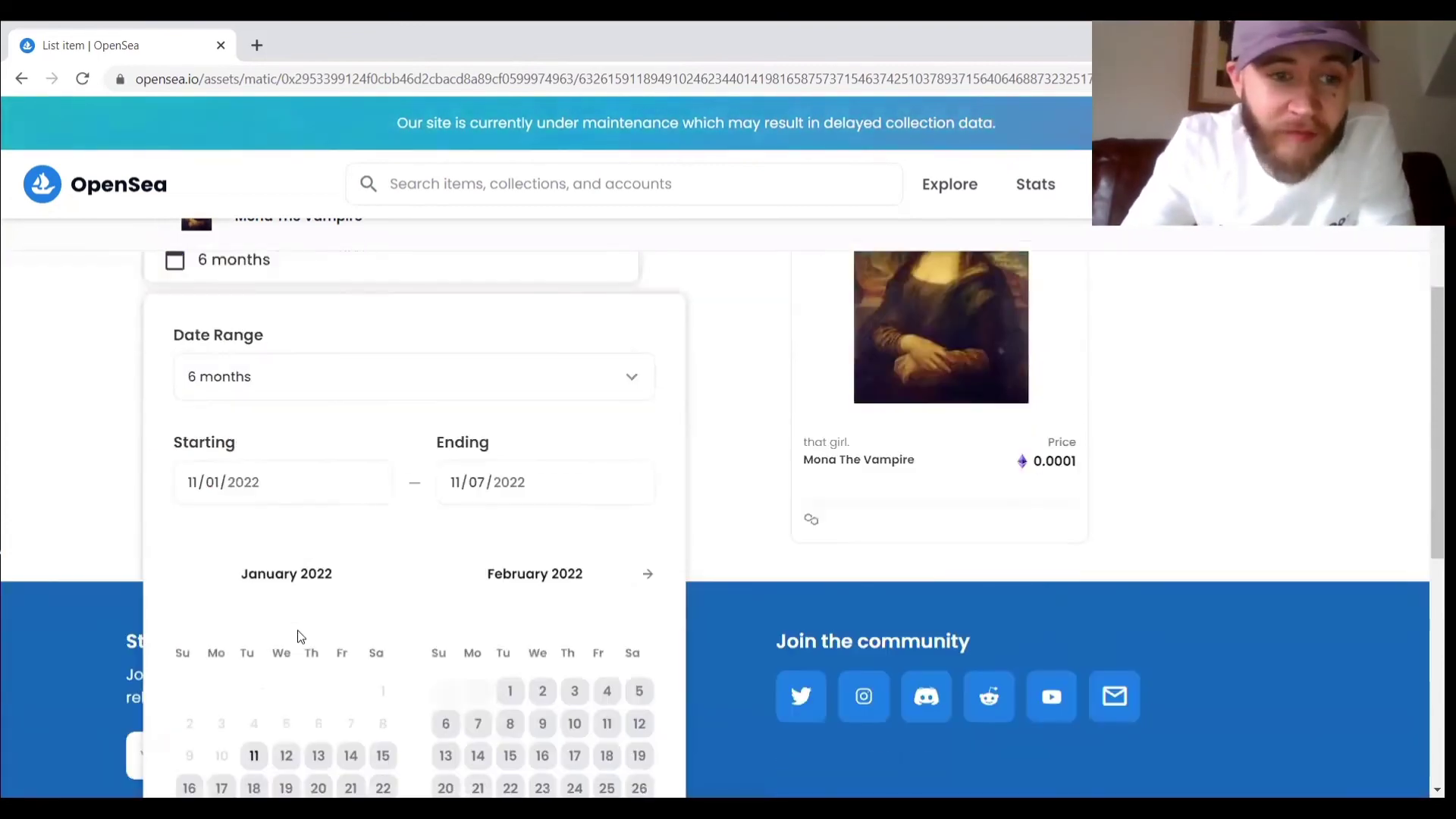
click(751, 396)
scroll(751, 397, up, 4)
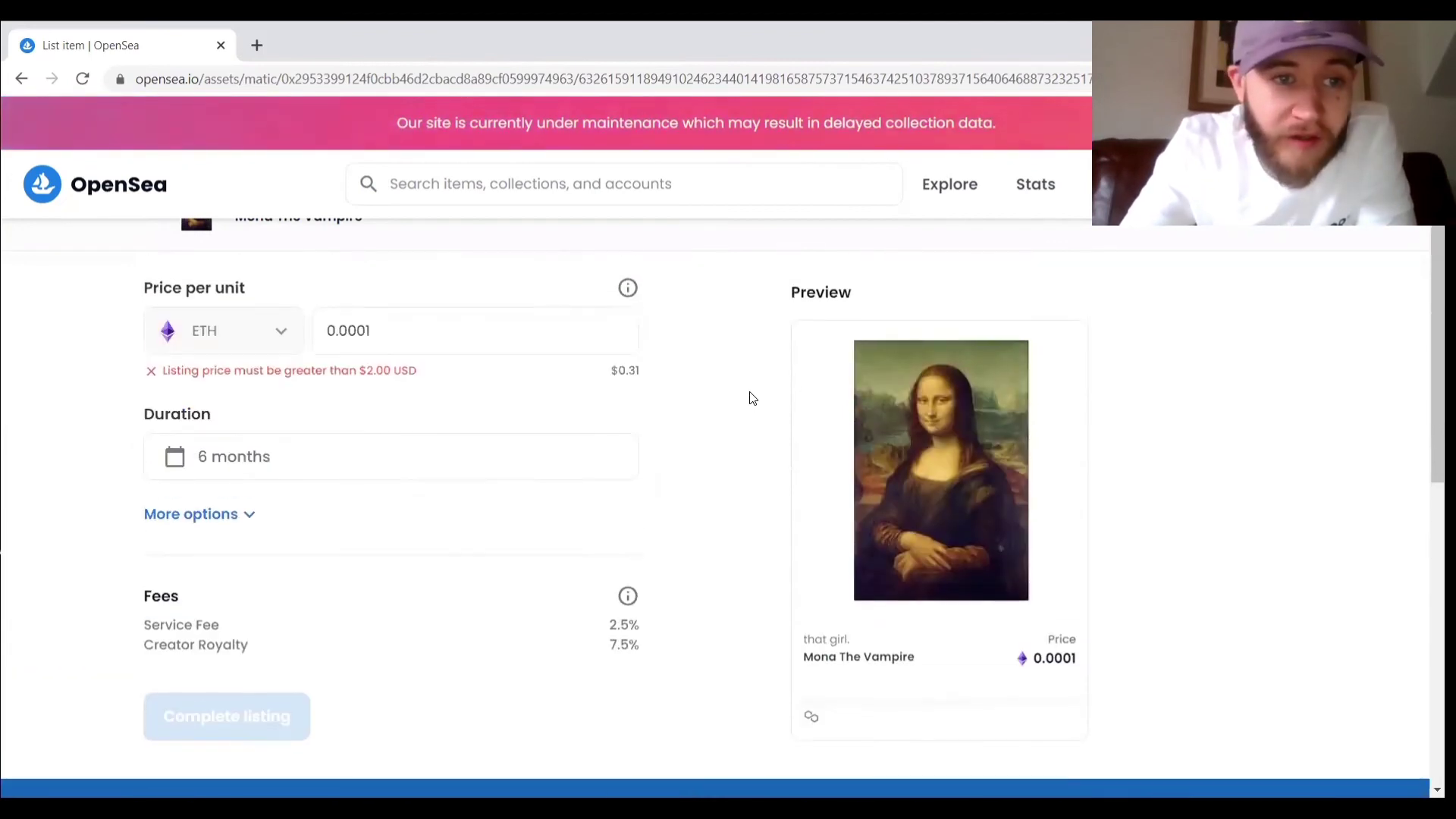
Step: Correct the price to 0.001 ETH per unit and submit the listing
click(169, 533)
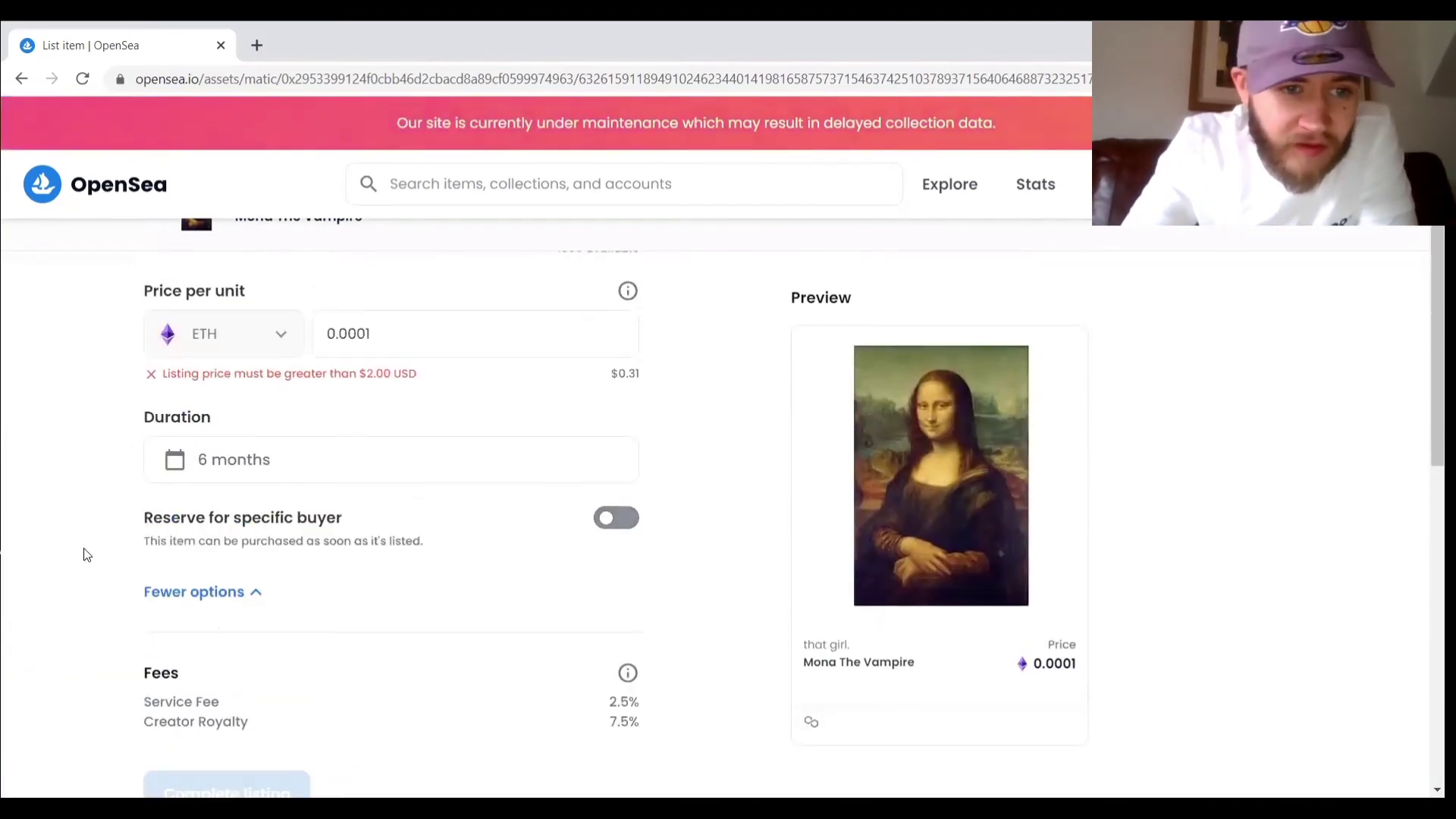
scroll(501, 645, down, 2)
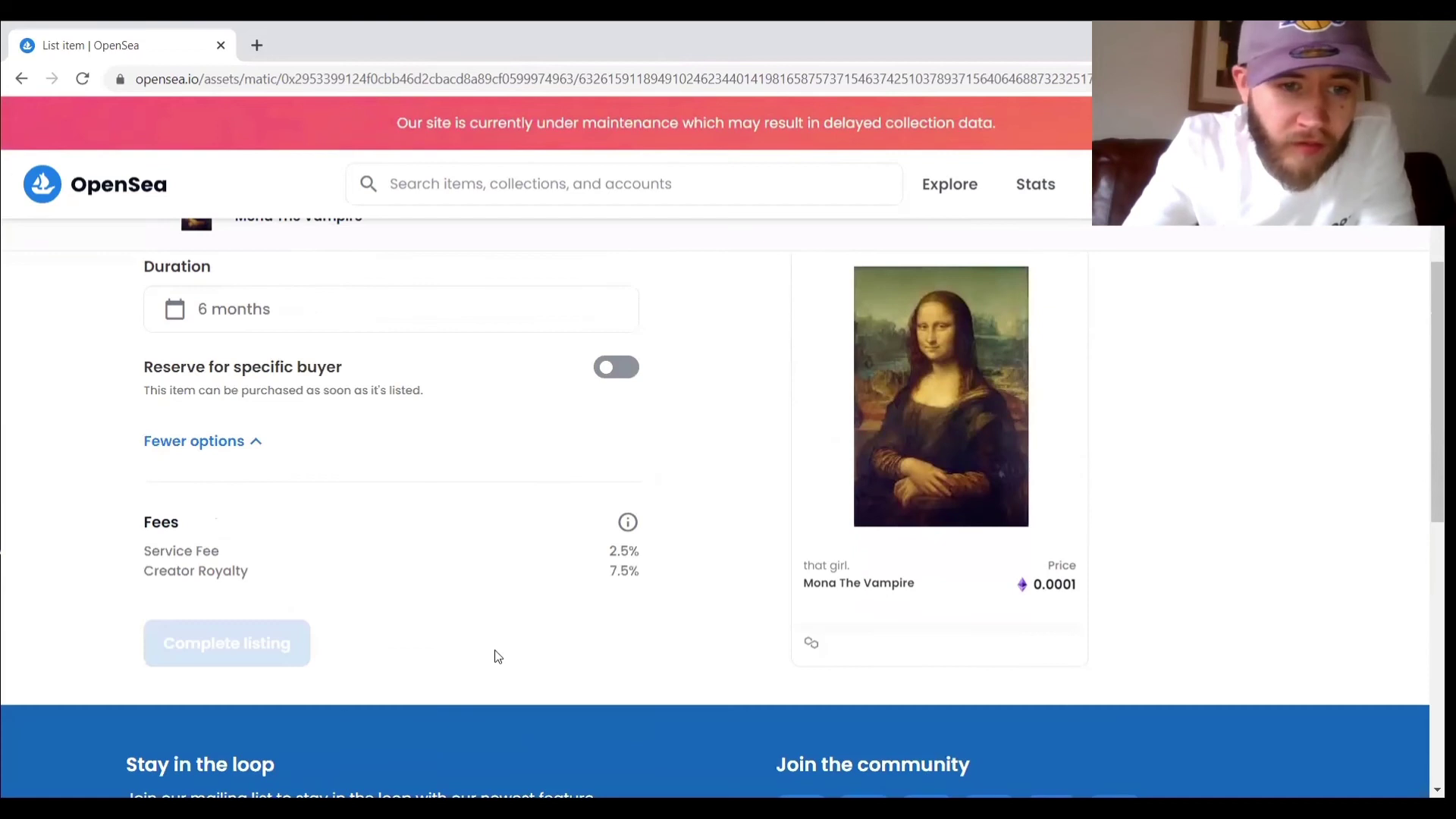
scroll(496, 646, up, 3)
scroll(496, 647, up, 1)
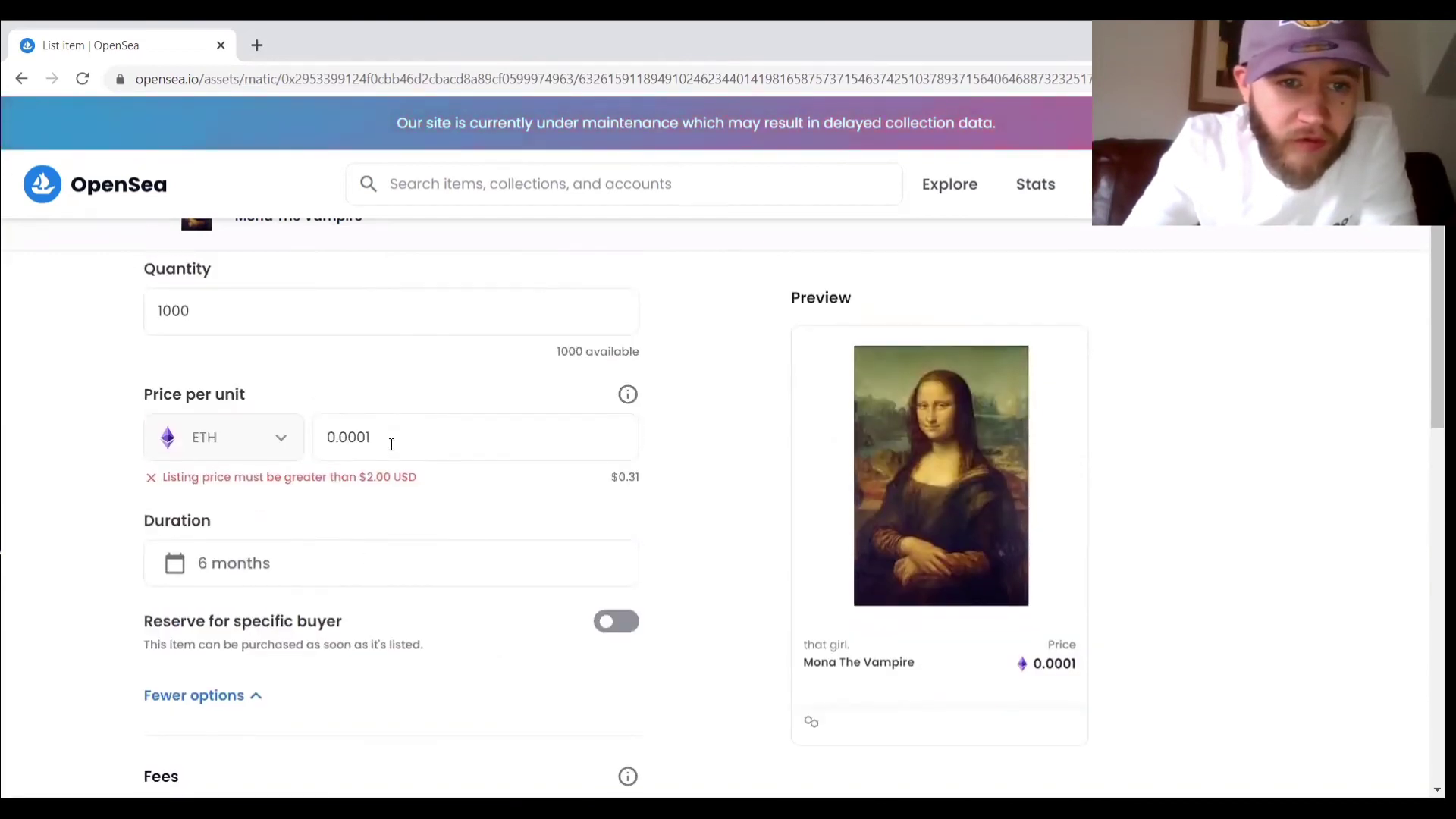
click(366, 436)
key(BackSpace)
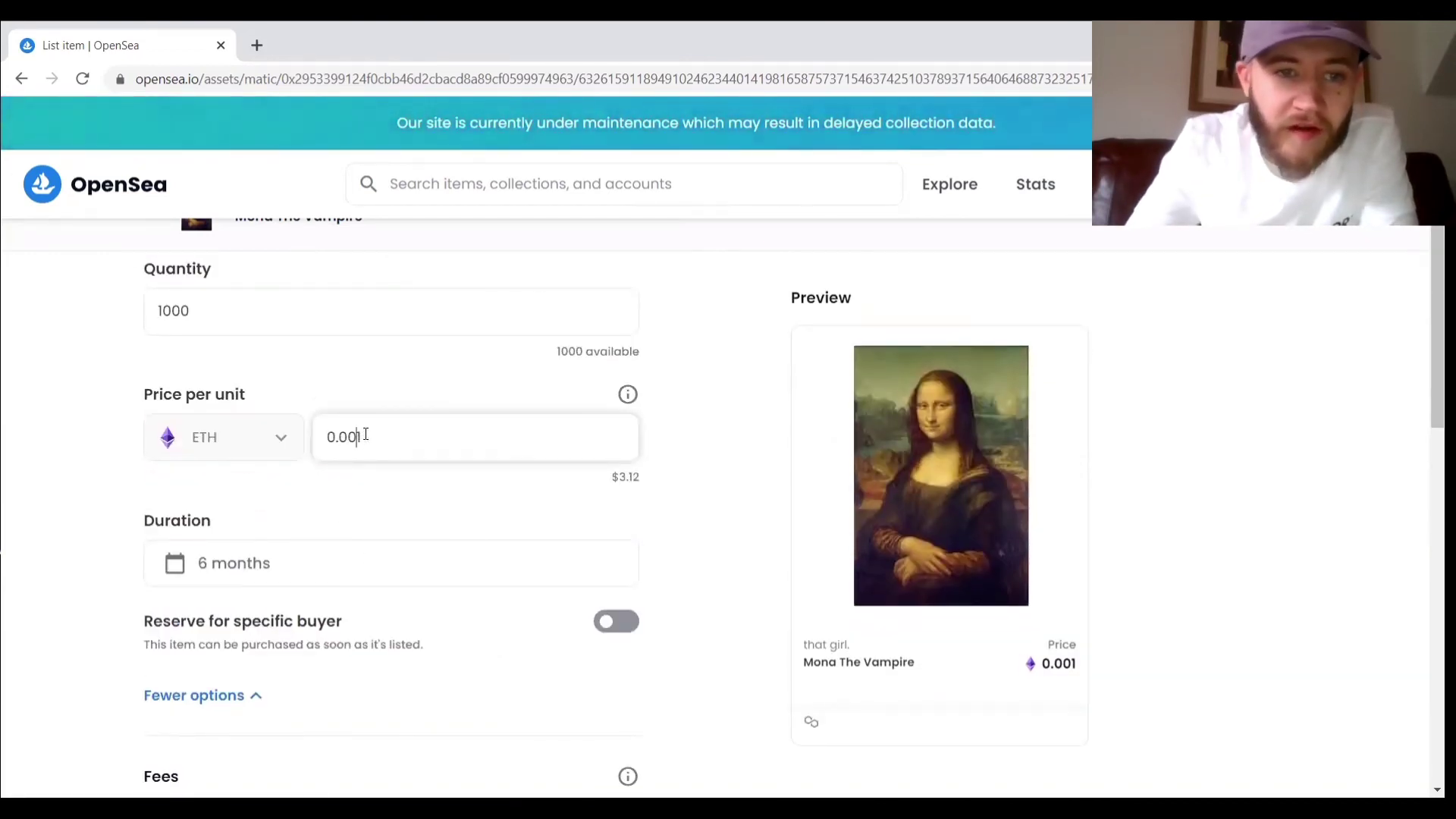
scroll(297, 734, down, 2)
click(298, 734)
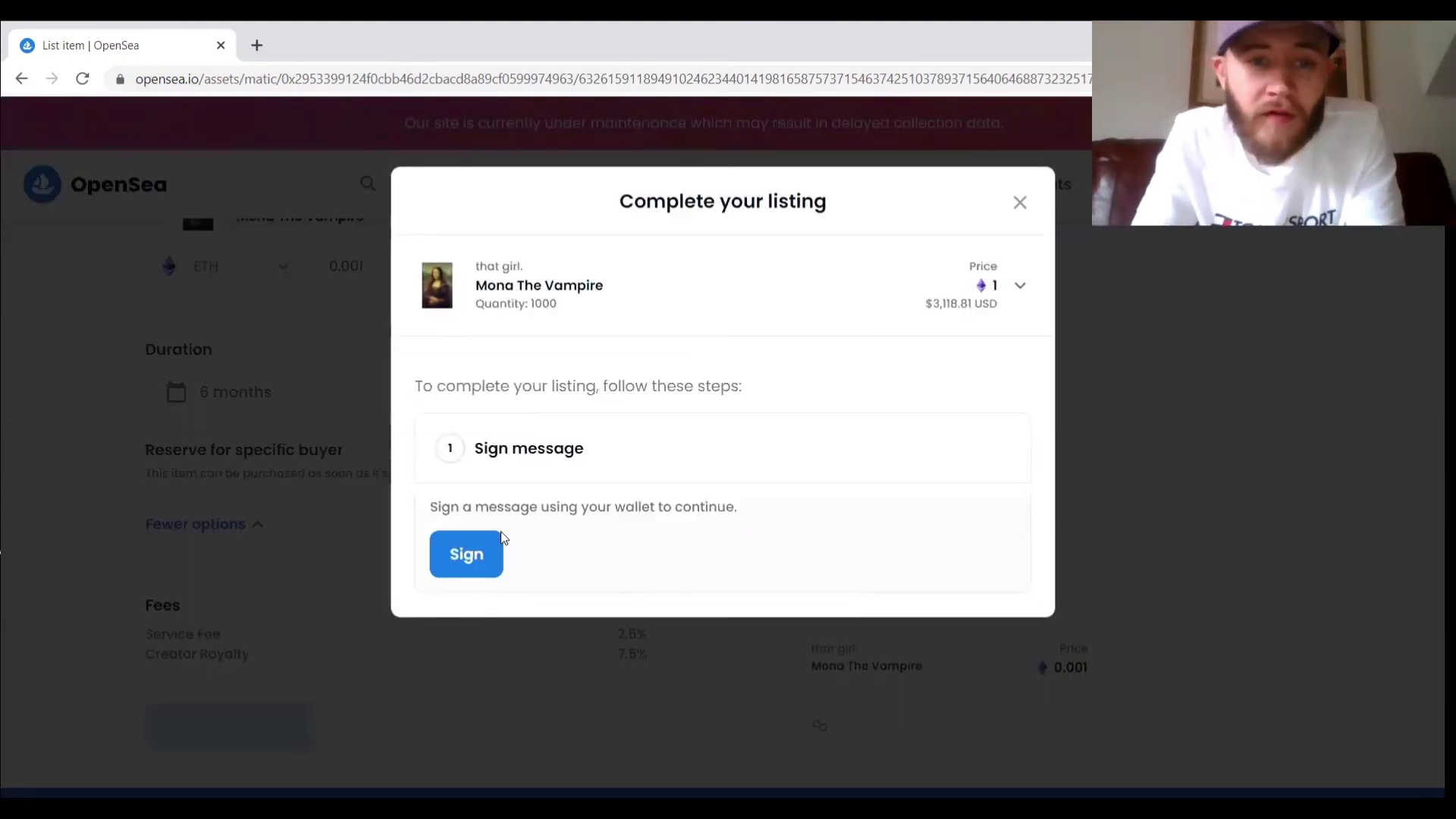
Step: Sign the listing message with the wallet
click(495, 548)
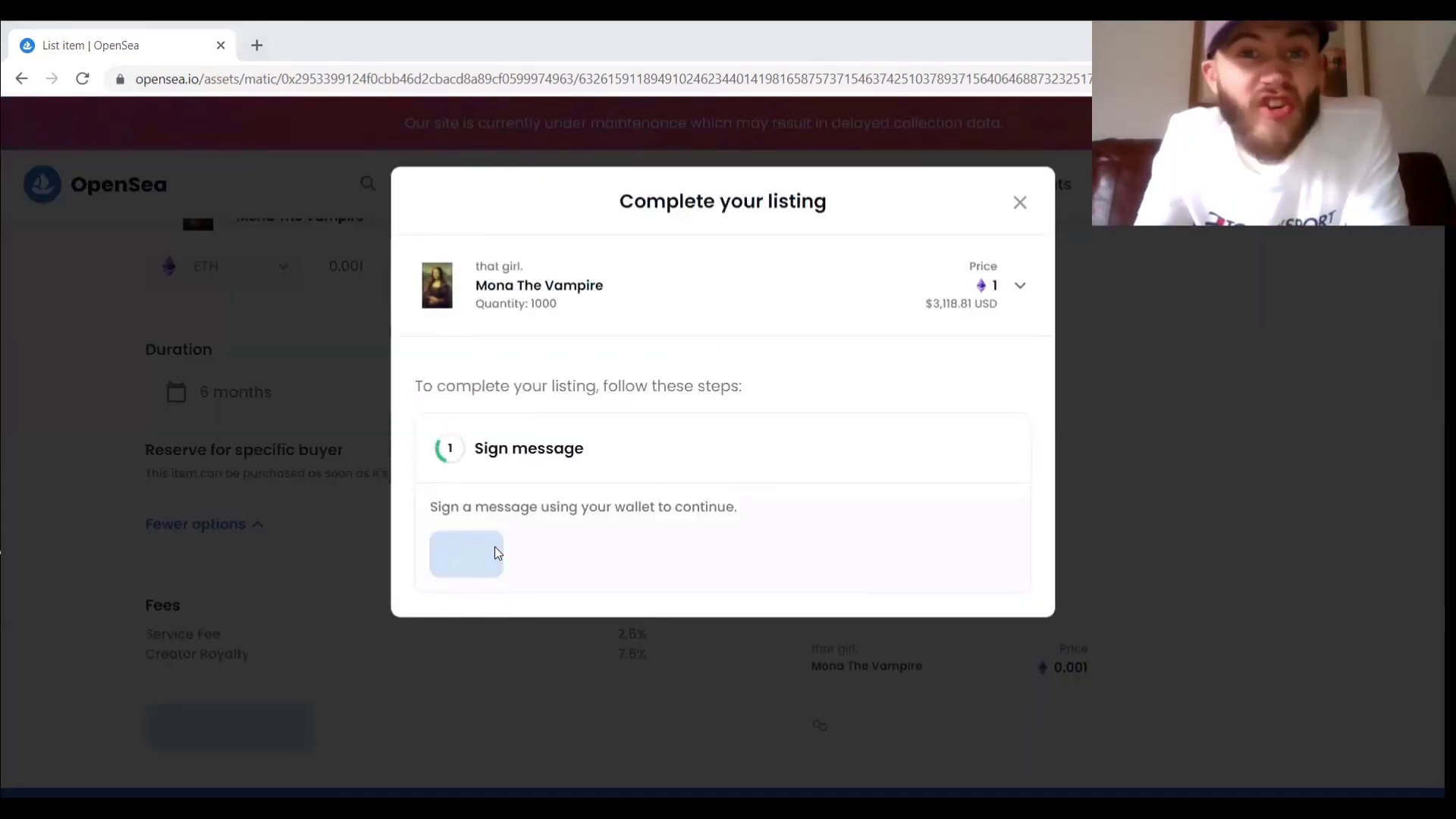